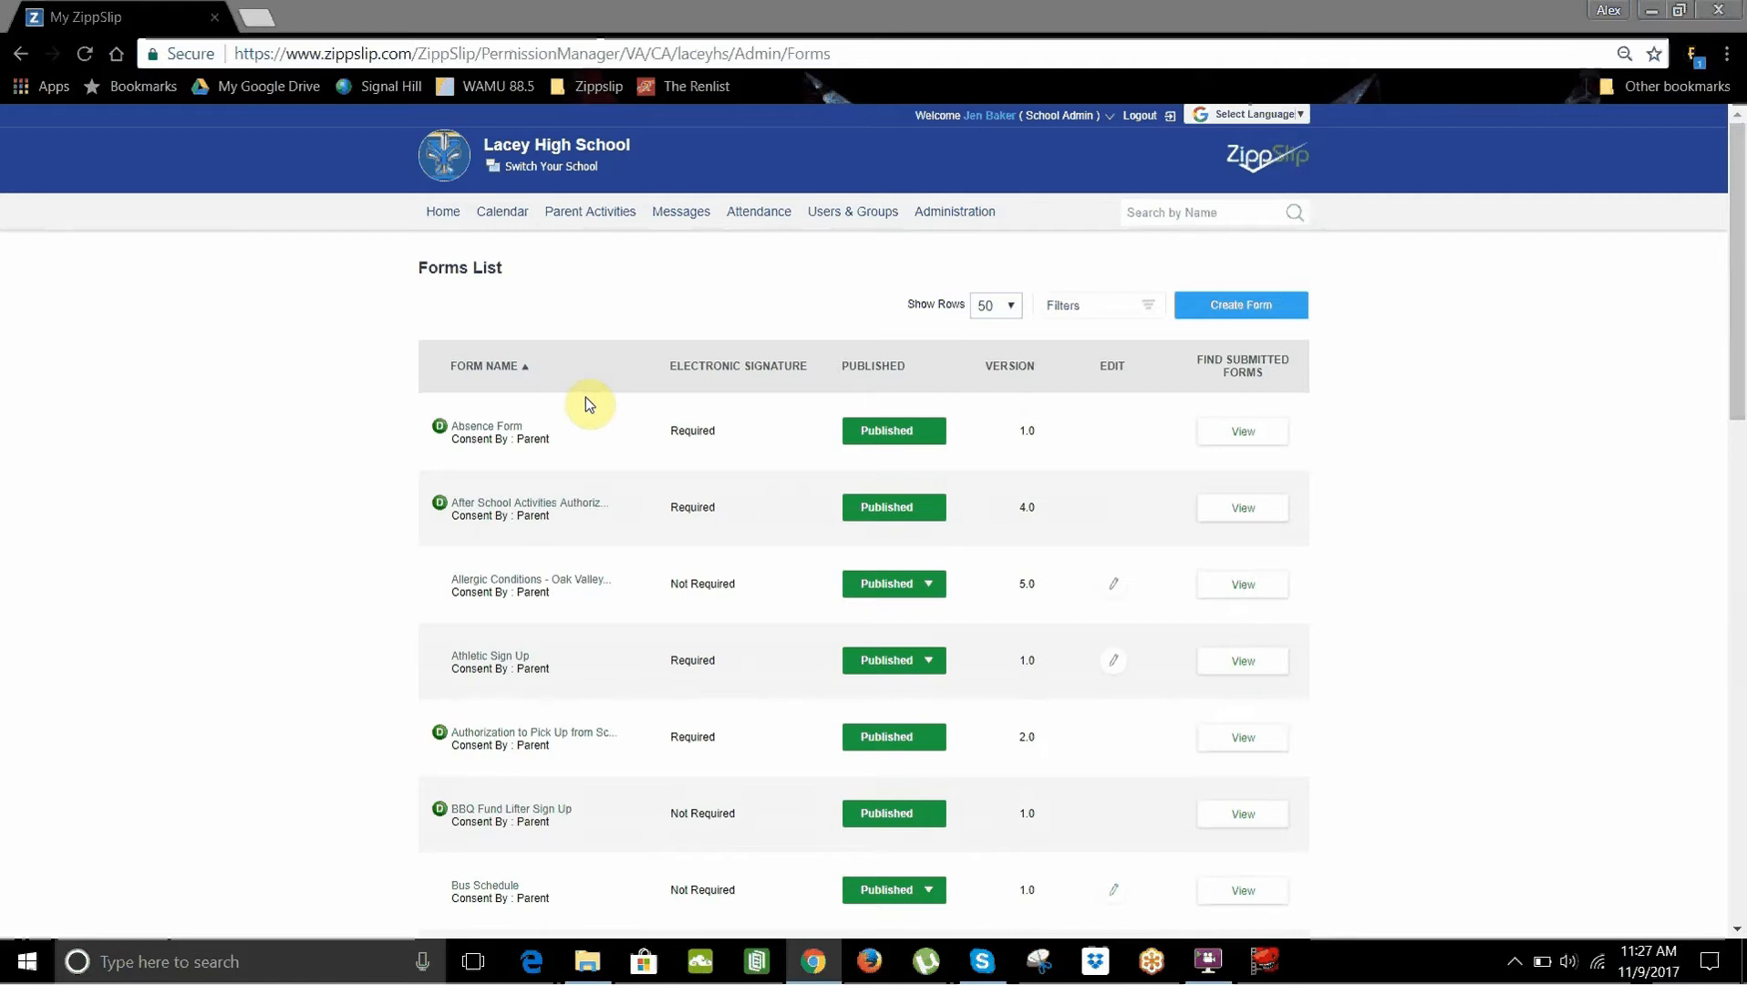
# Start creating a new form from the Forms List and view the existing forms available for copying
pyautogui.scroll(-4, 588, 401)
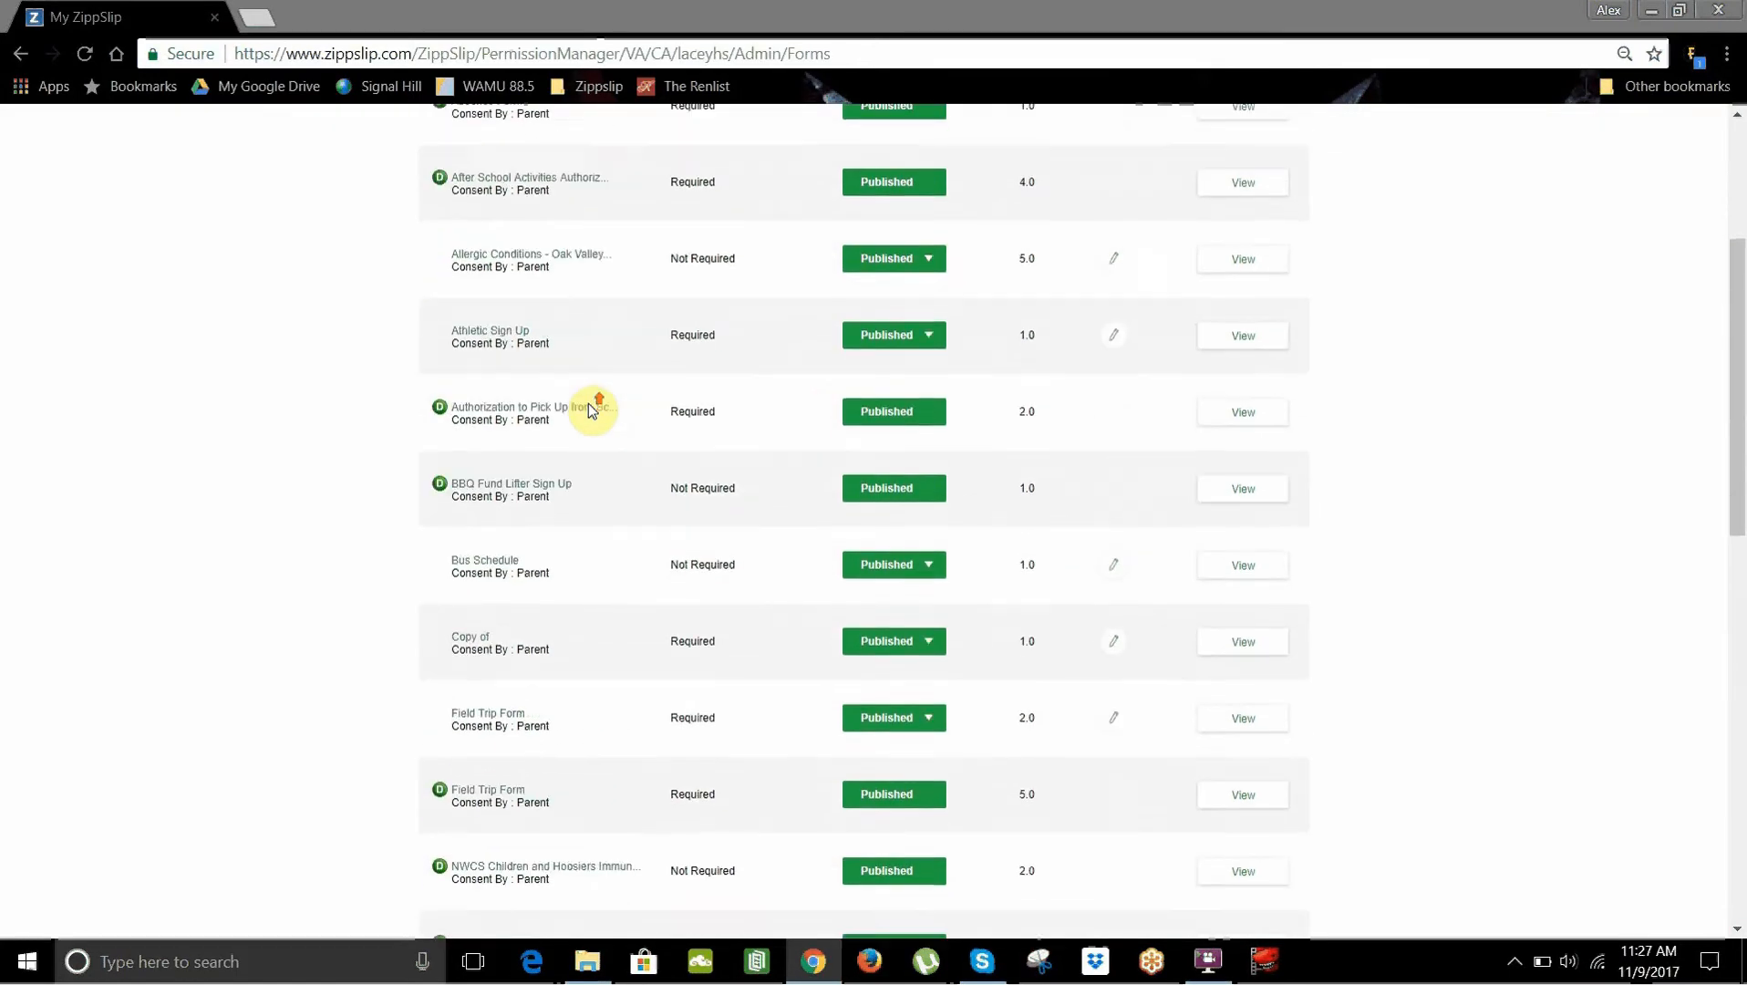
pyautogui.scroll(4, 591, 409)
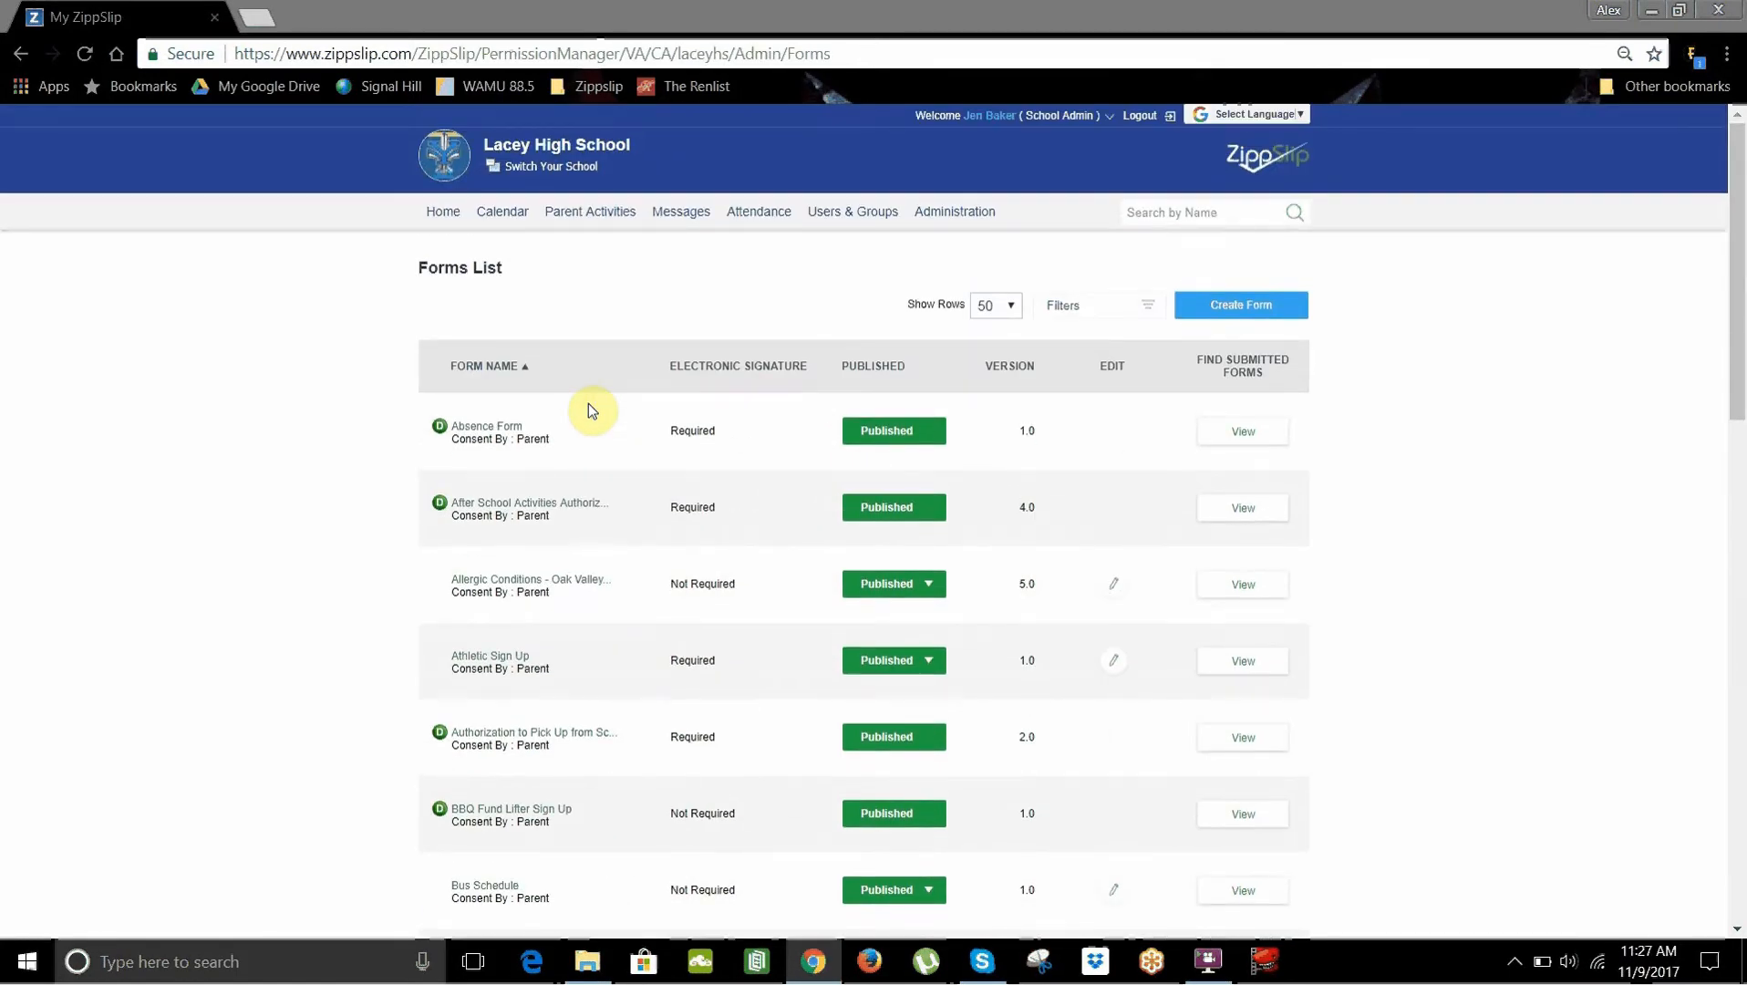
pyautogui.click(1191, 324)
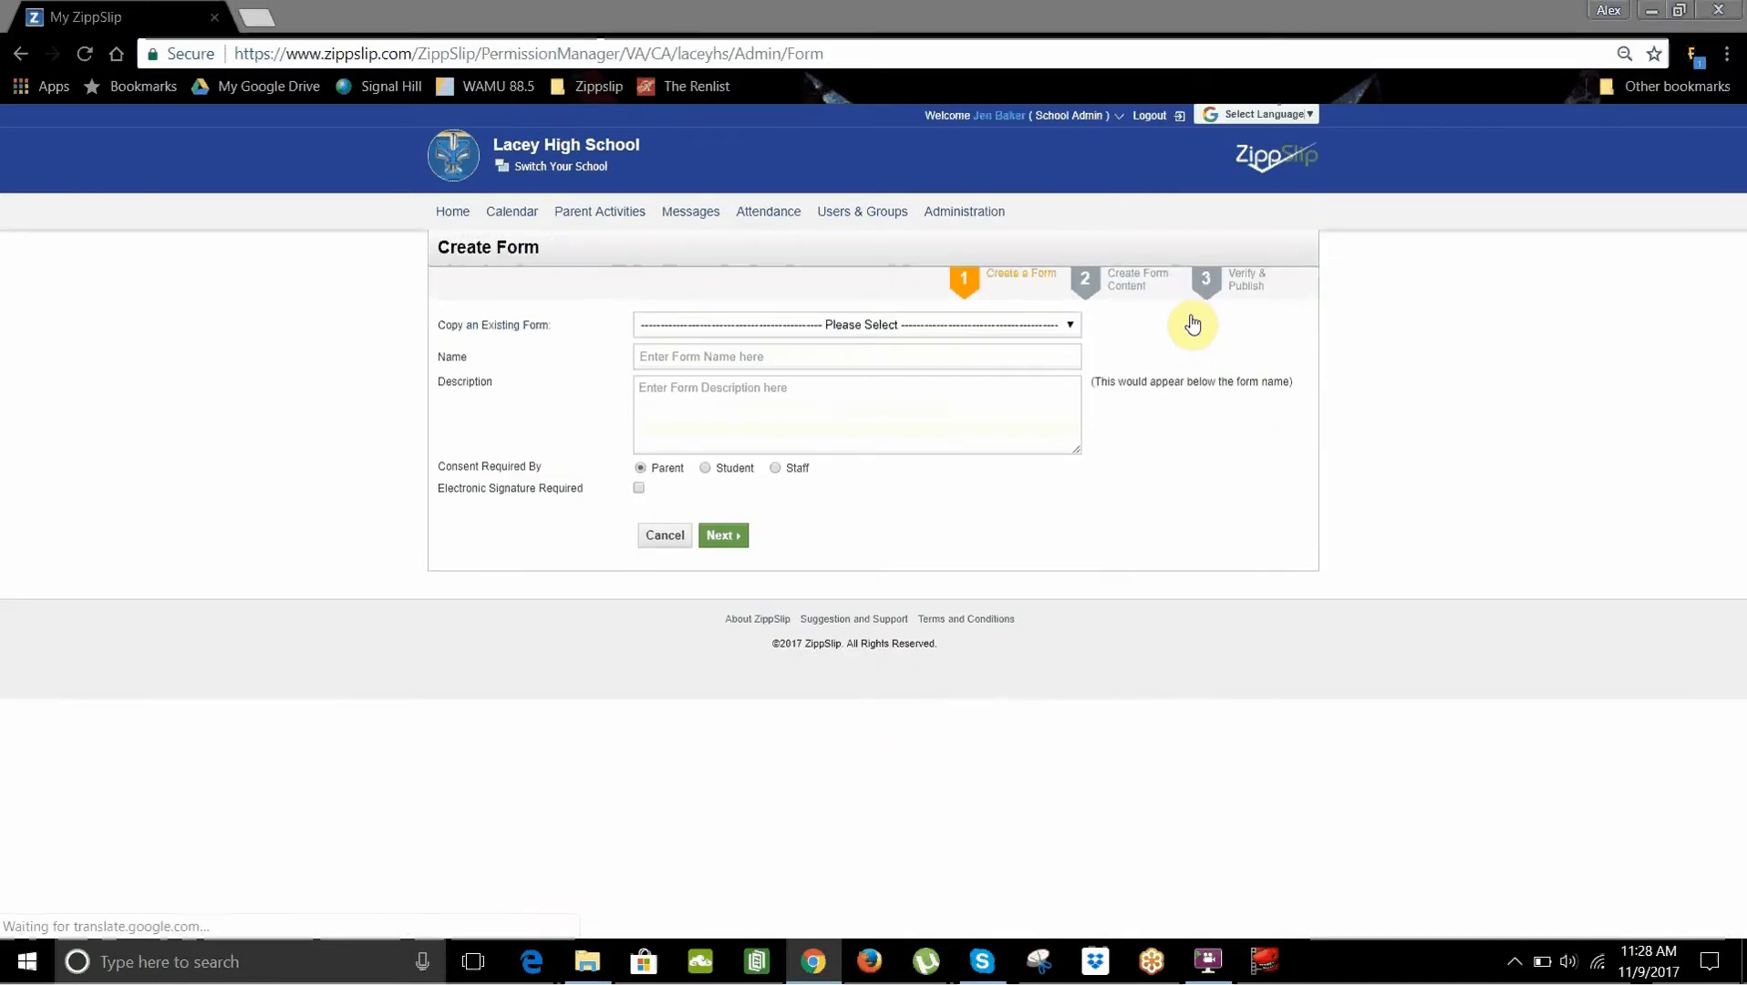
pyautogui.click(1077, 334)
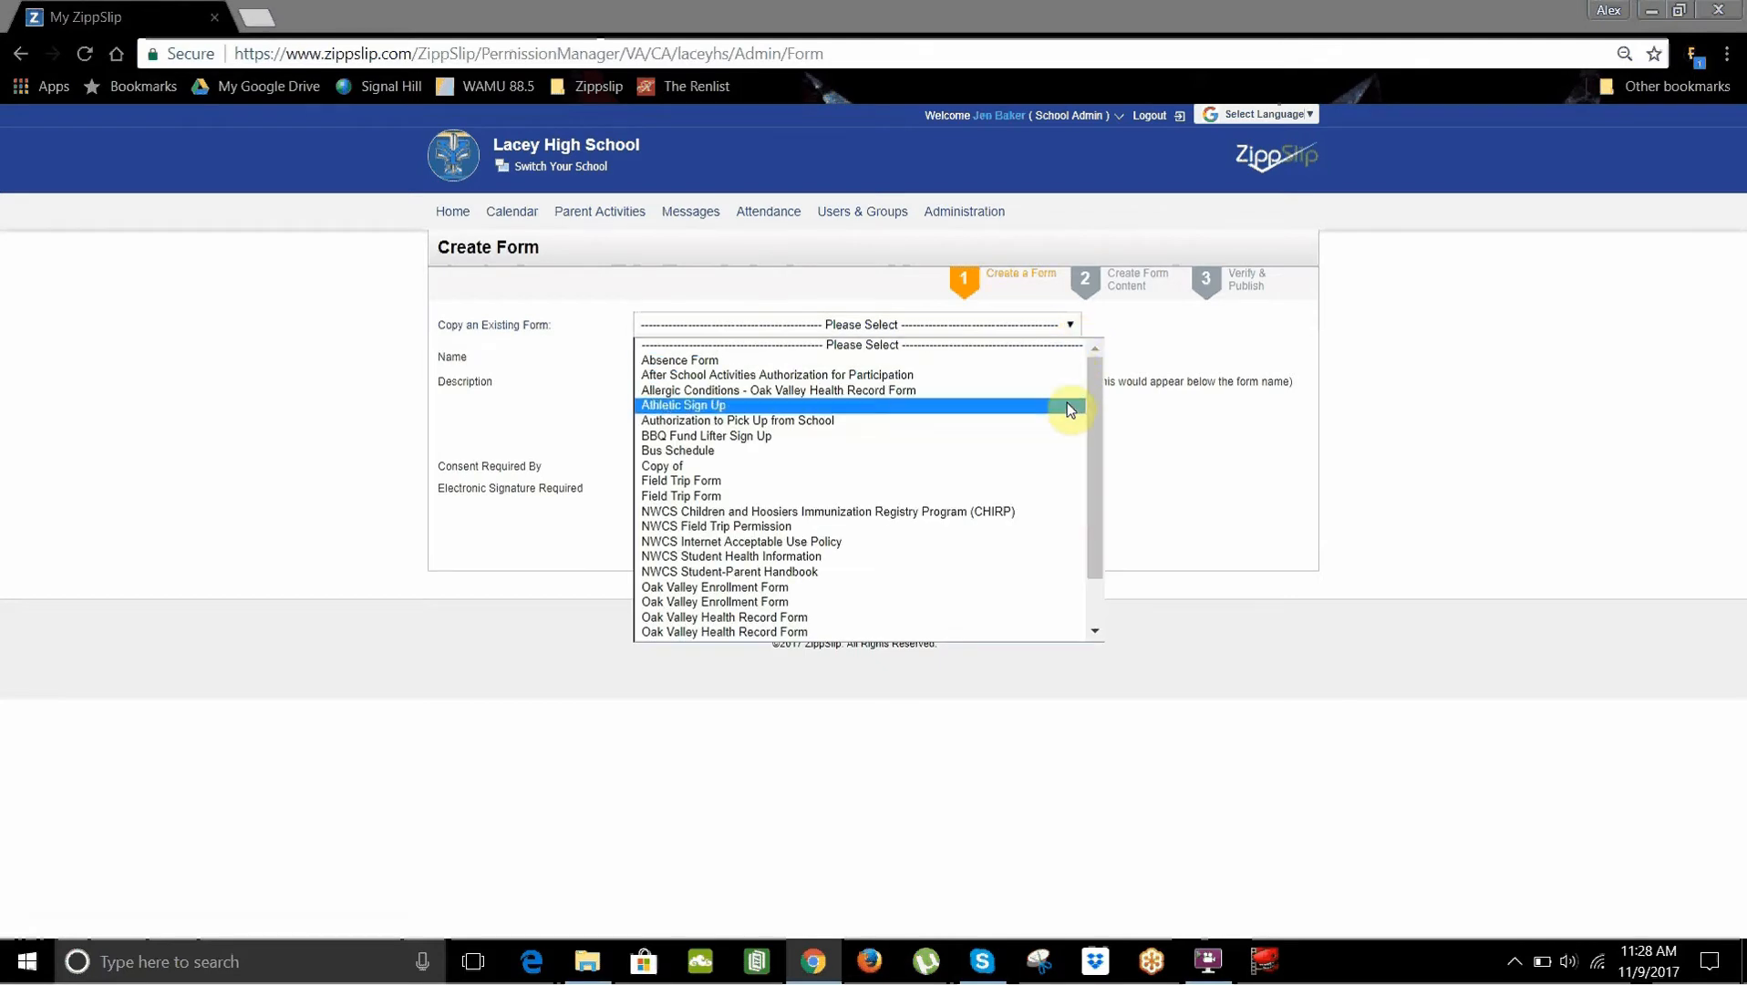
pyautogui.click(1121, 401)
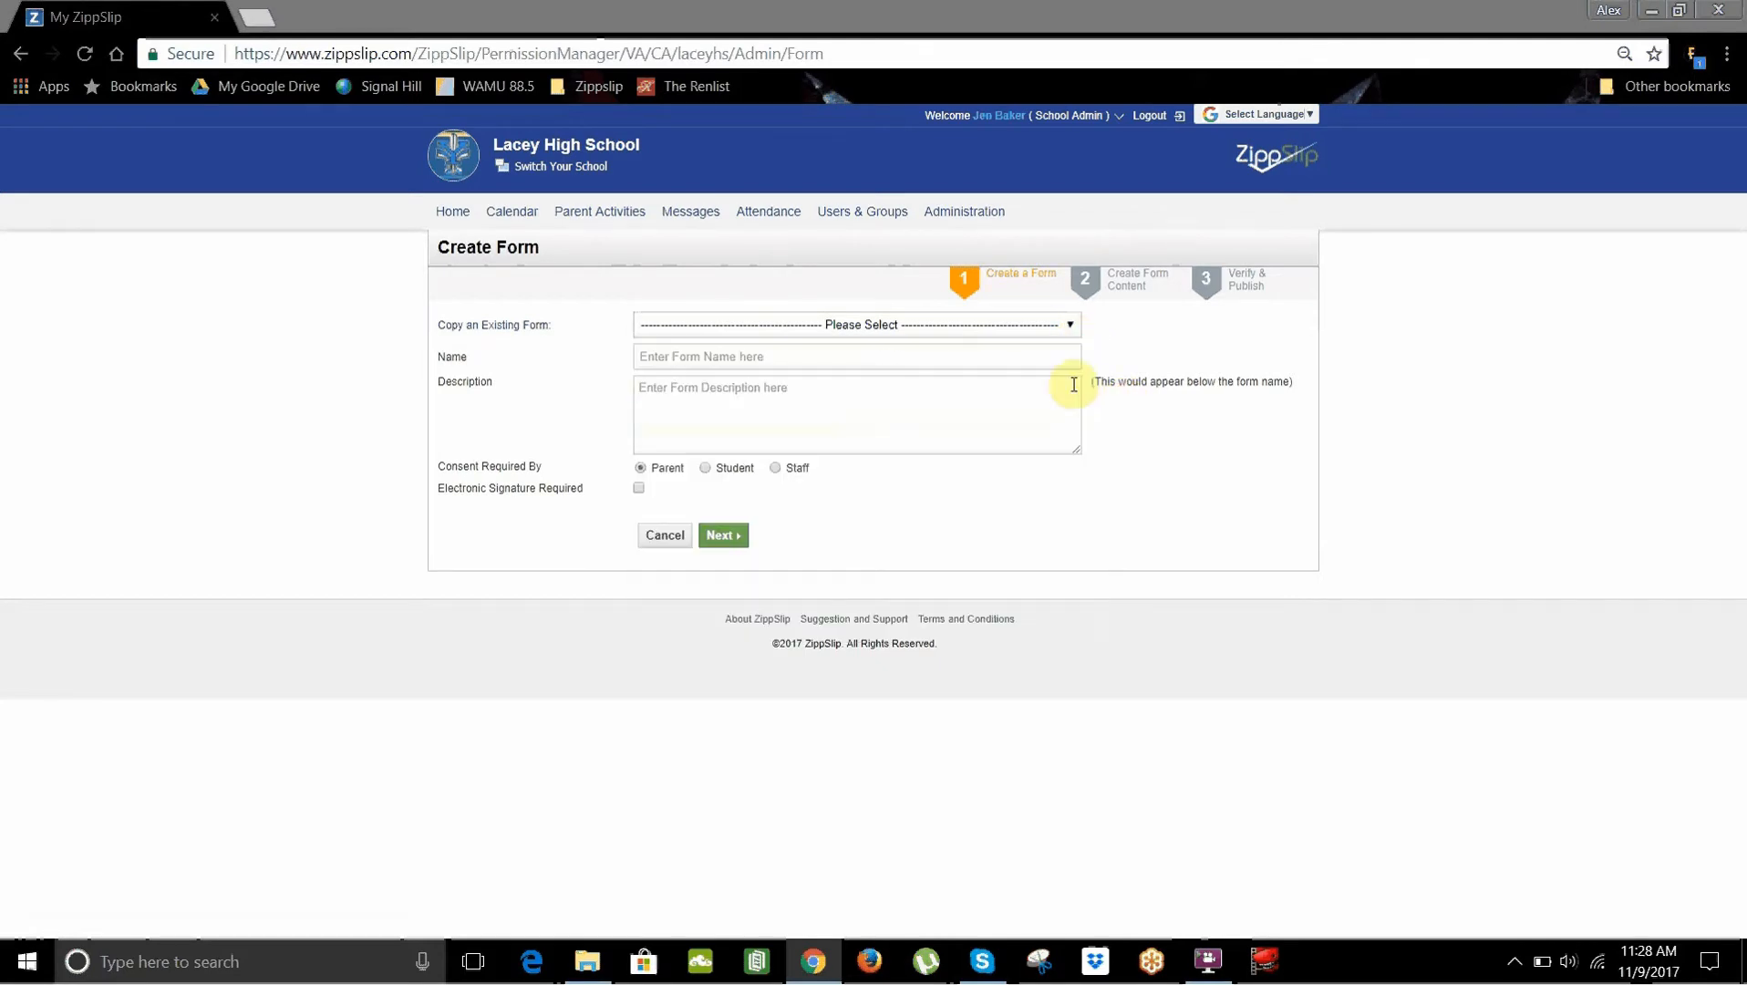
# Name the new form "Form", require an electronic signature, and proceed to the form content
pyautogui.click(1034, 359)
pyautogui.write('Form')
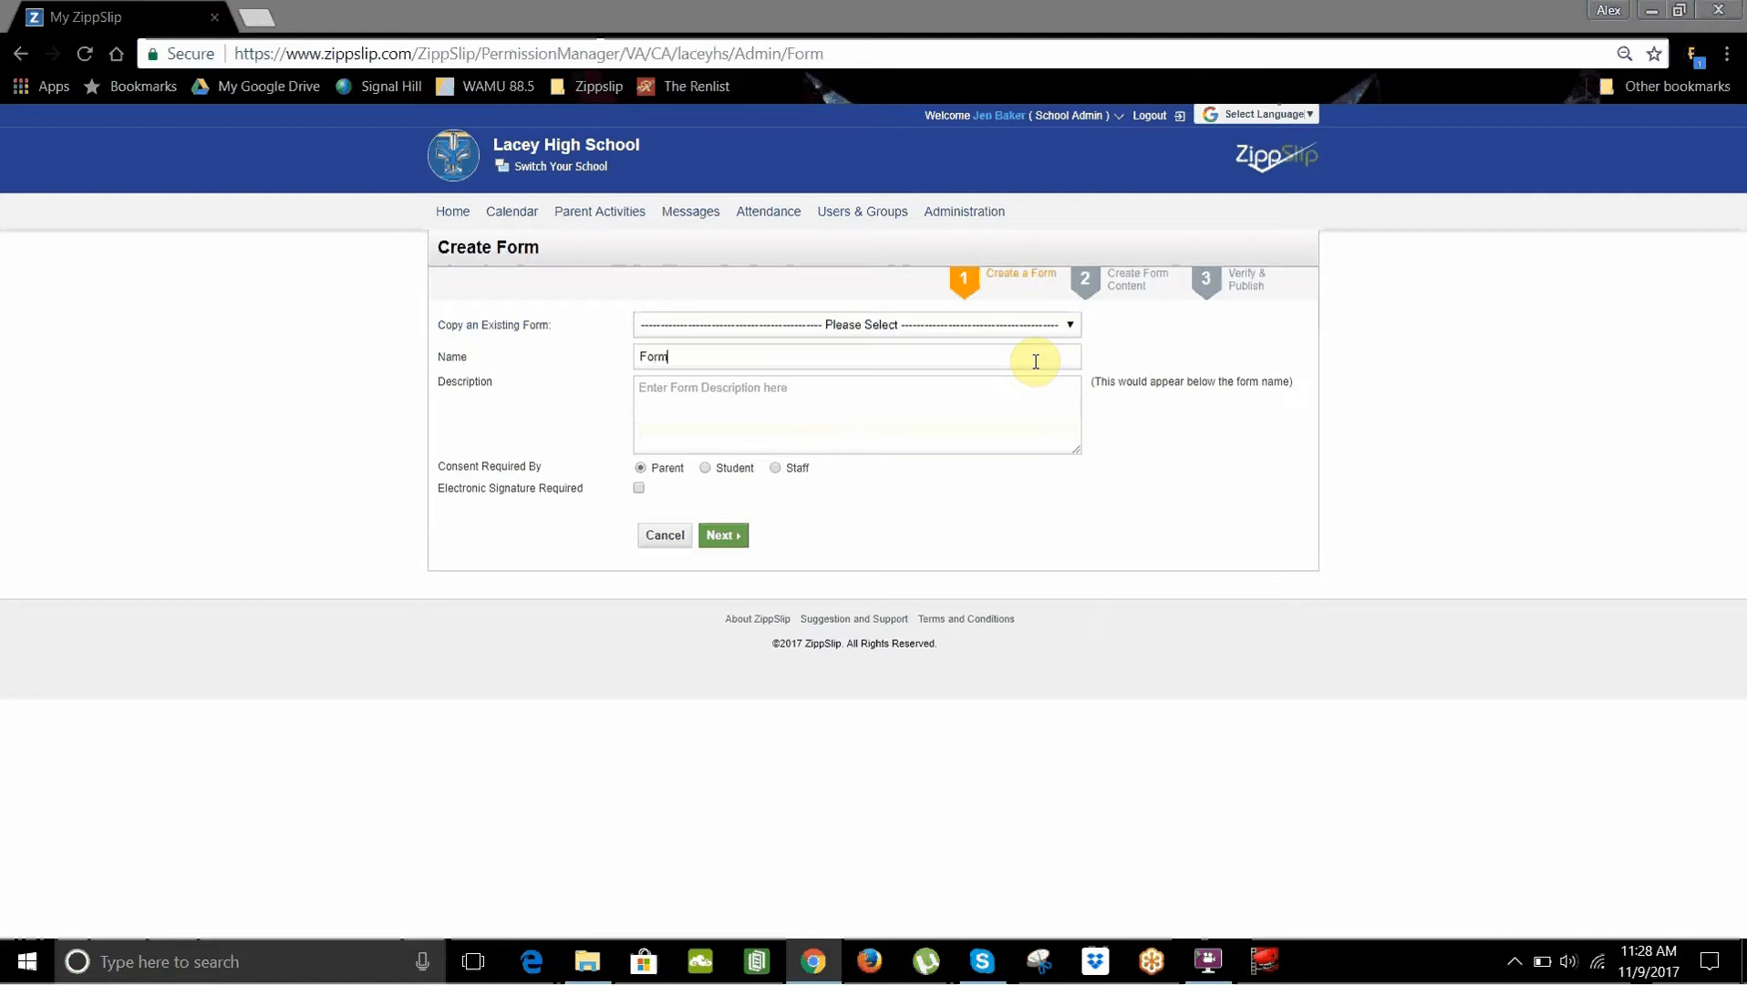
pyautogui.click(832, 391)
pyautogui.click(639, 488)
pyautogui.click(716, 535)
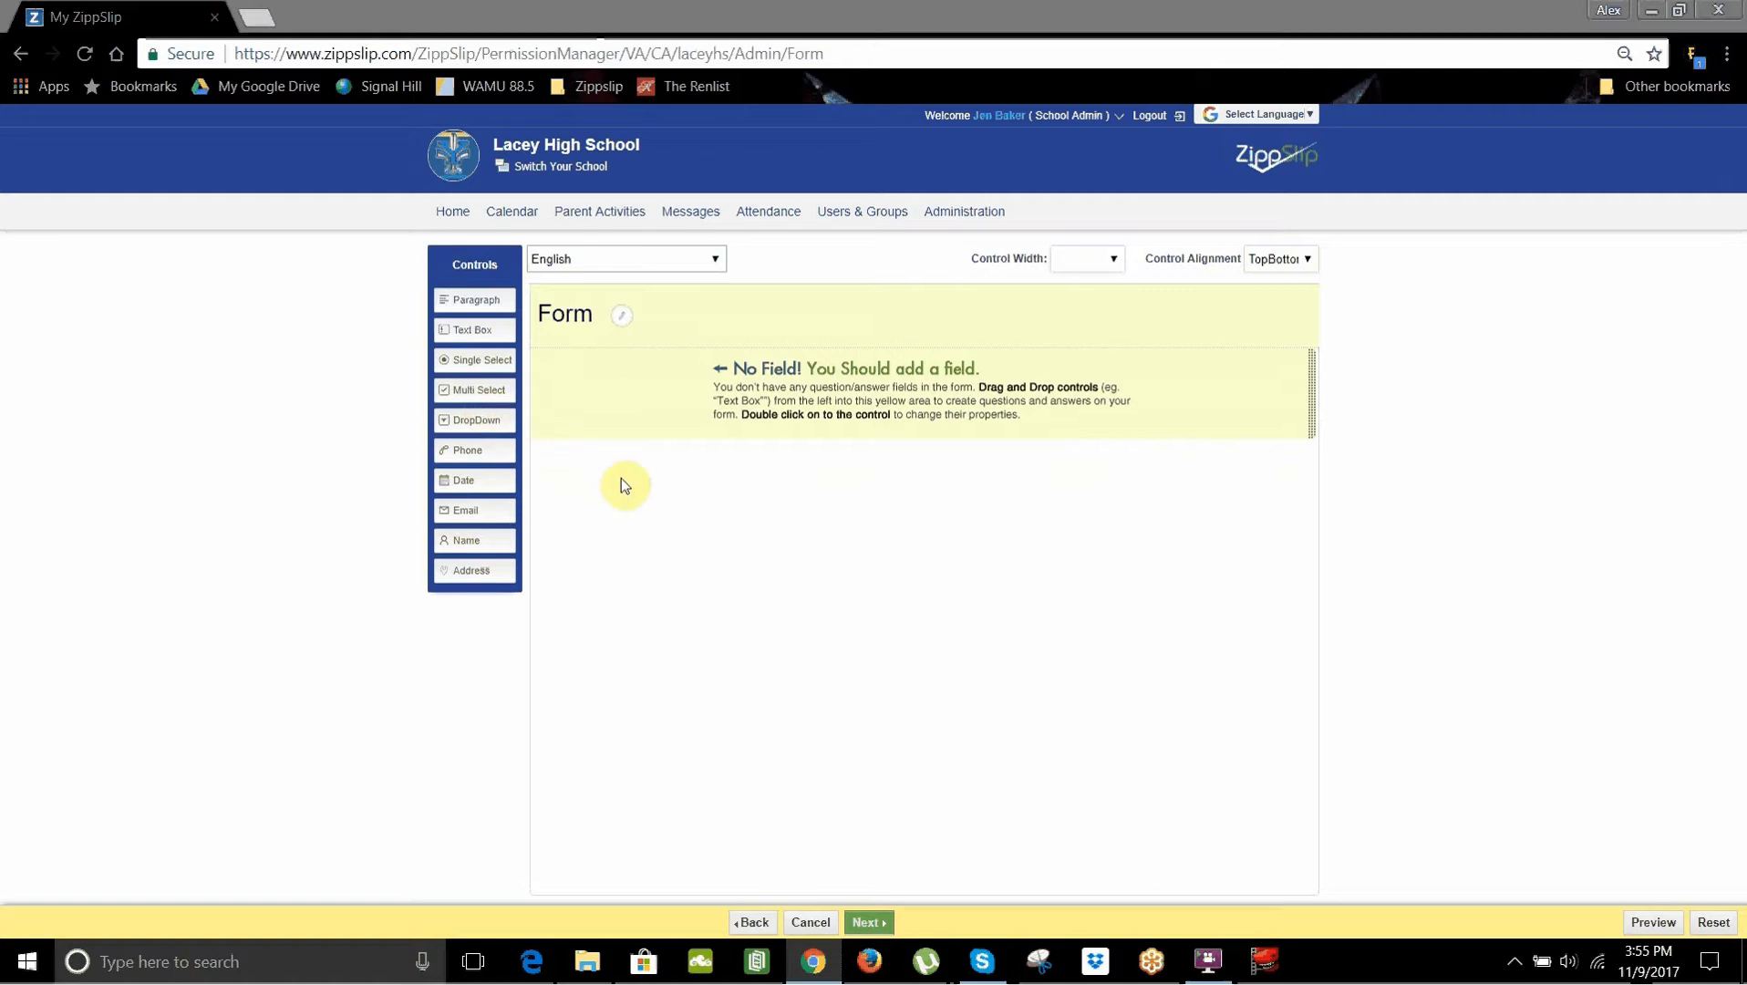
# Return to the form details, copy the existing Field Trip Form under the name "Tutorial", and proceed to its content
pyautogui.click(743, 922)
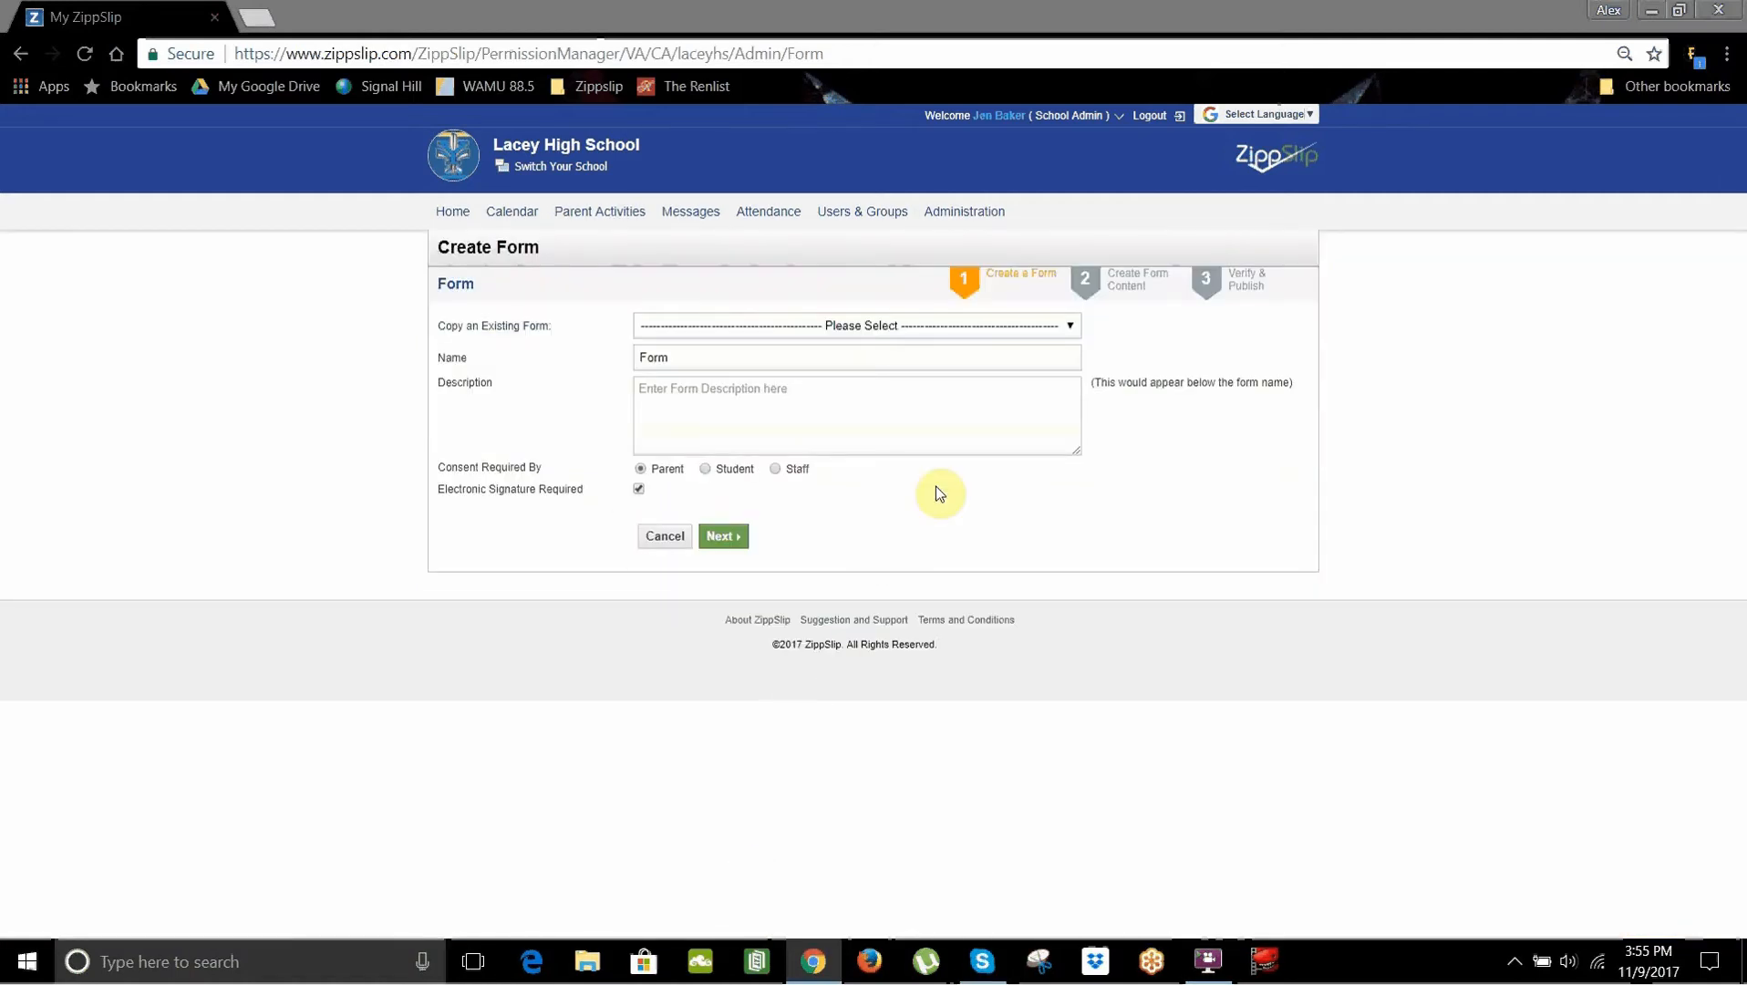
pyautogui.click(1066, 329)
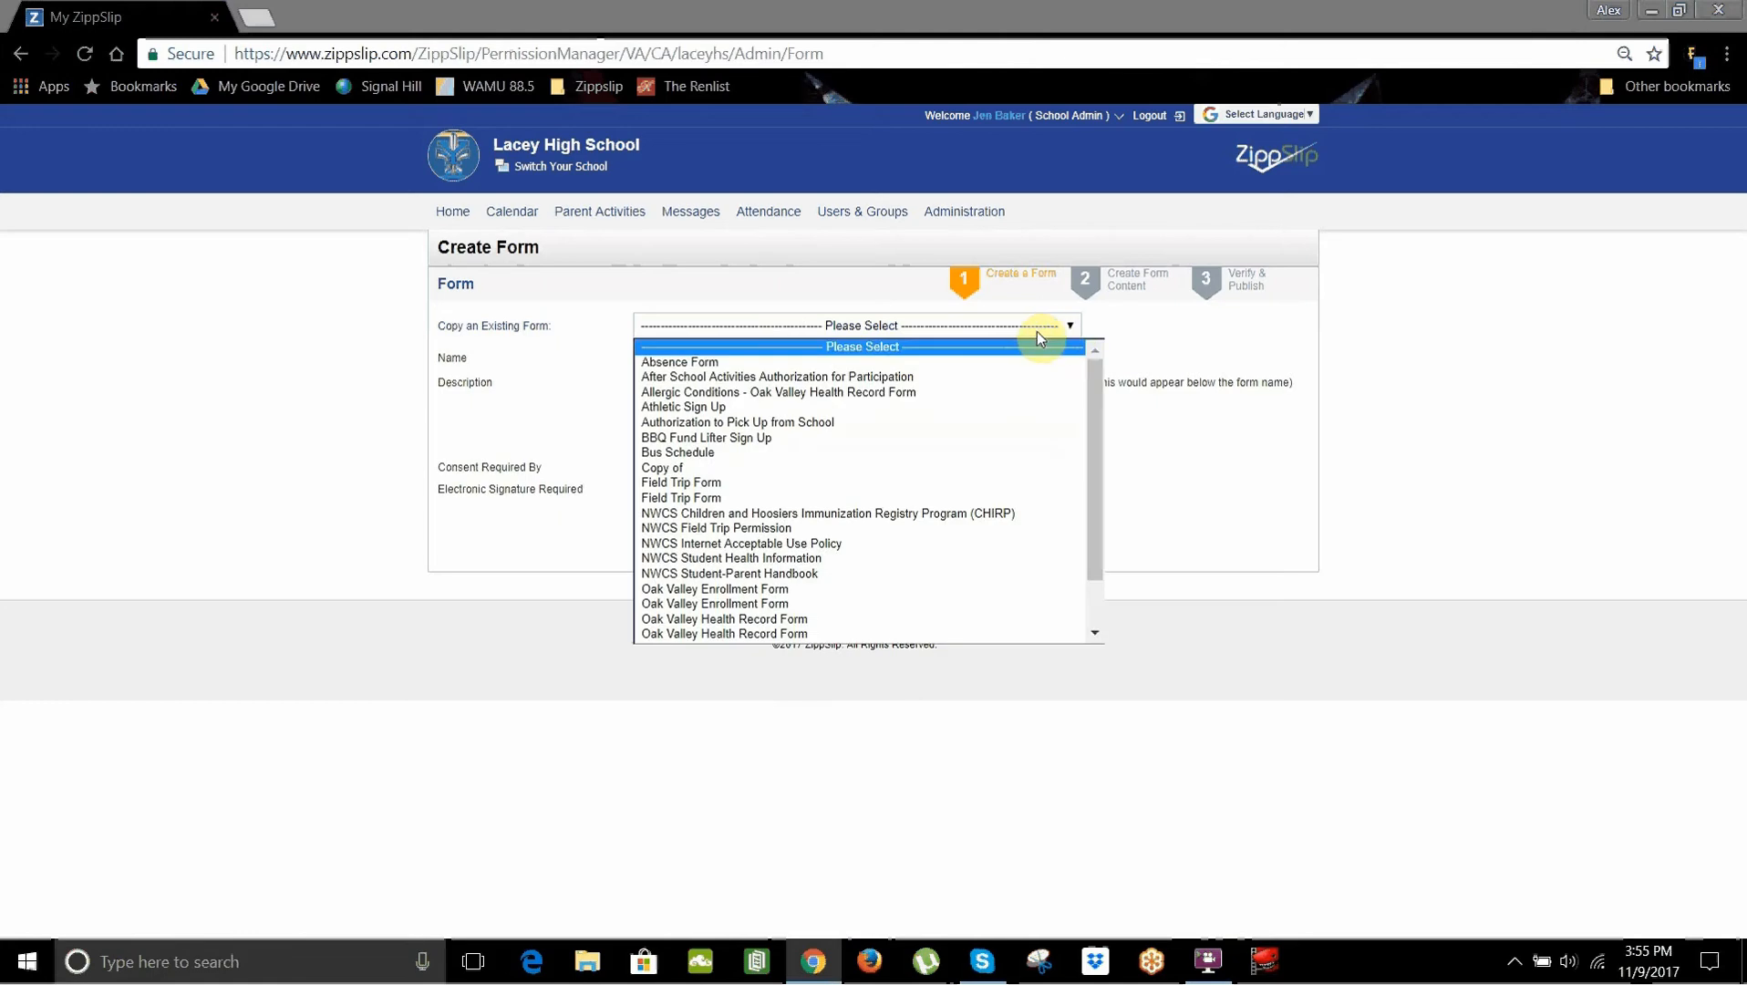
pyautogui.click(794, 482)
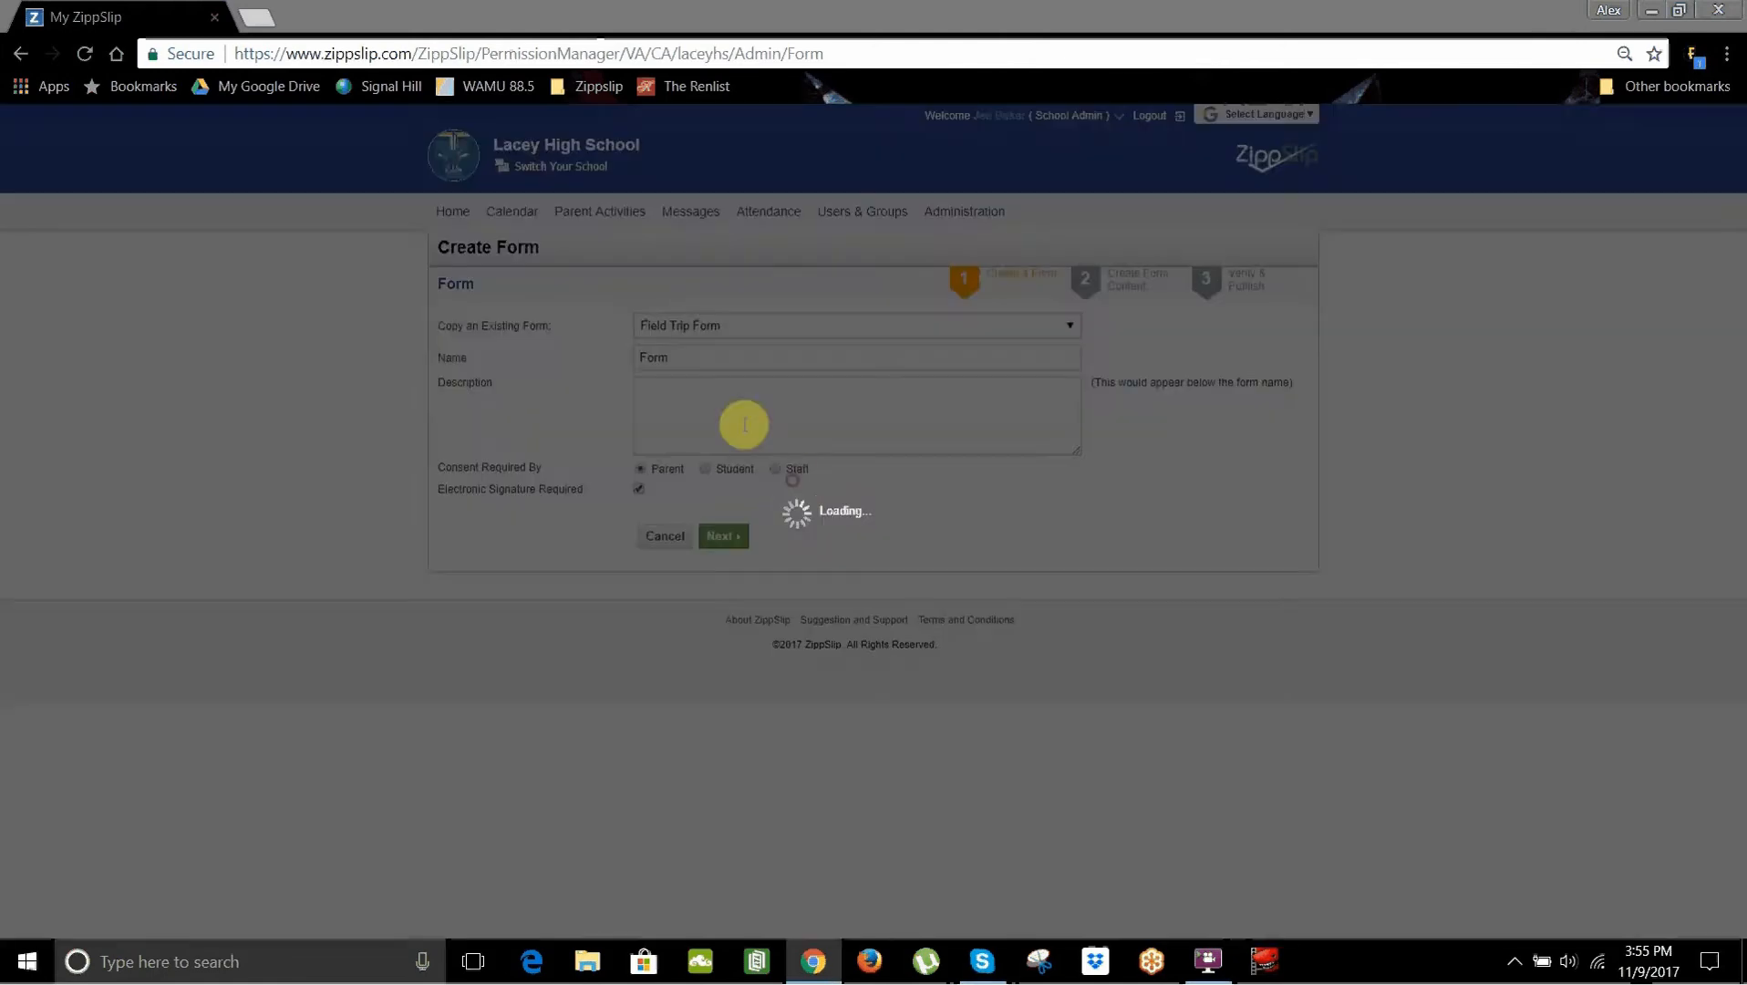
pyautogui.click(654, 355)
pyautogui.tripleClick(656, 357)
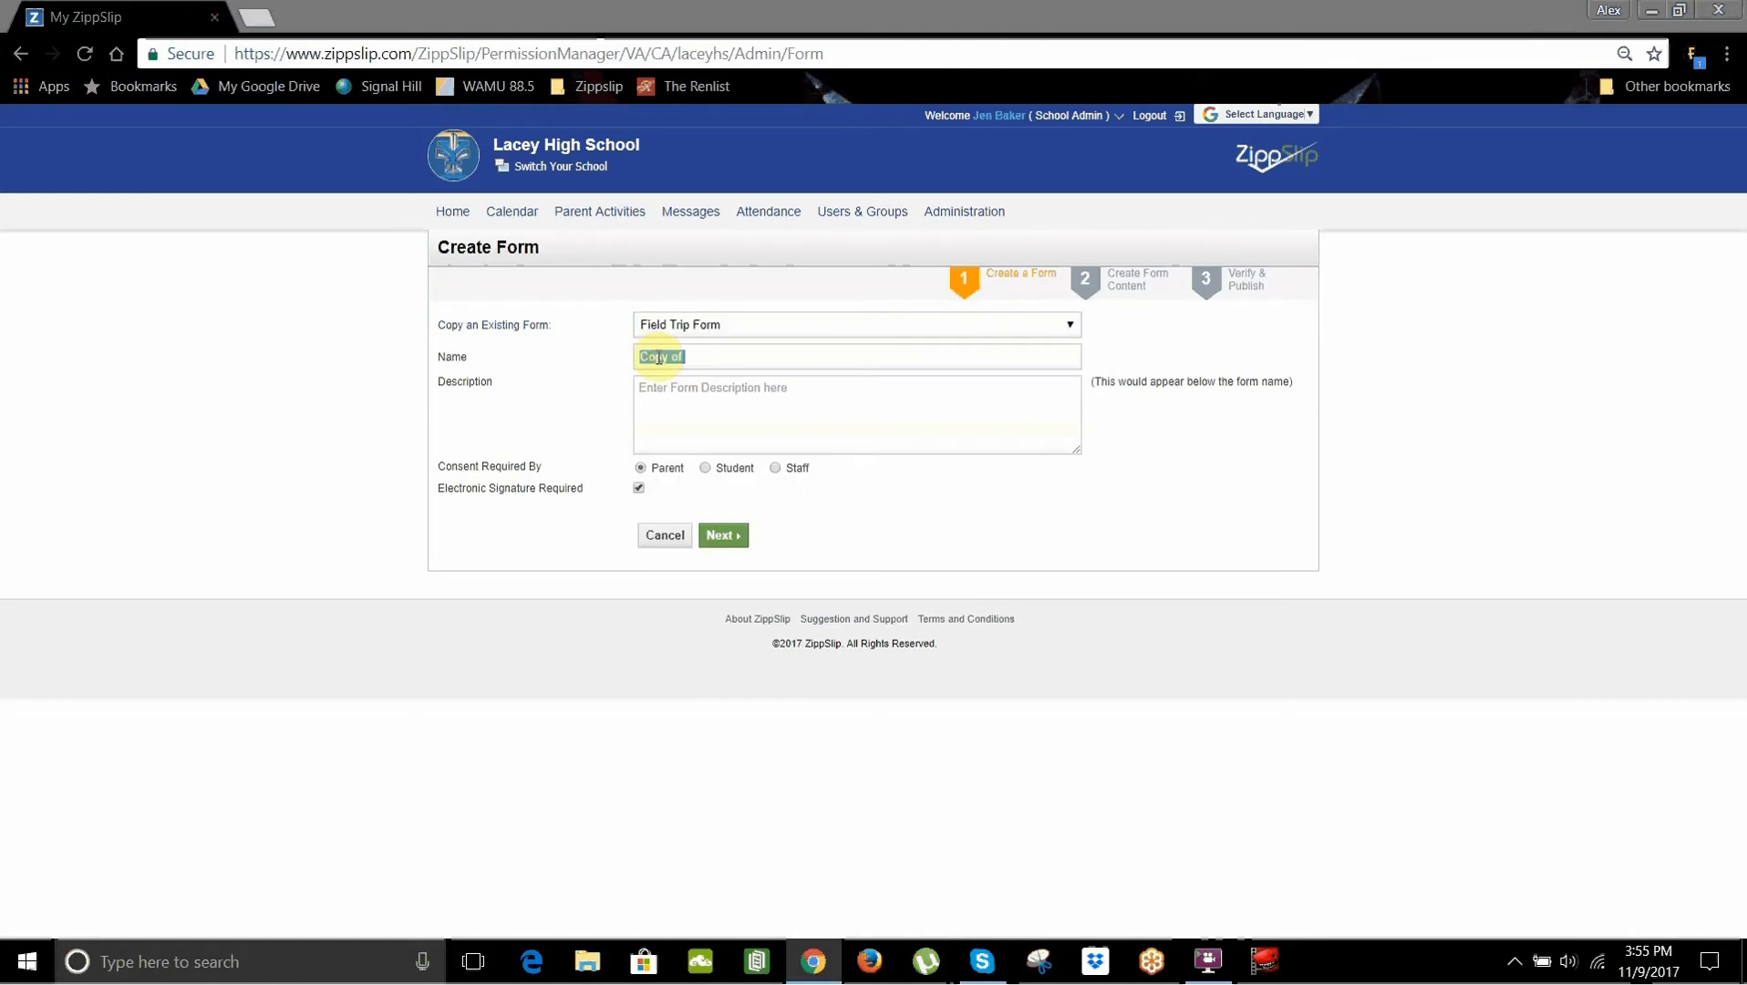
pyautogui.write('Tutorial')
pyautogui.click(722, 536)
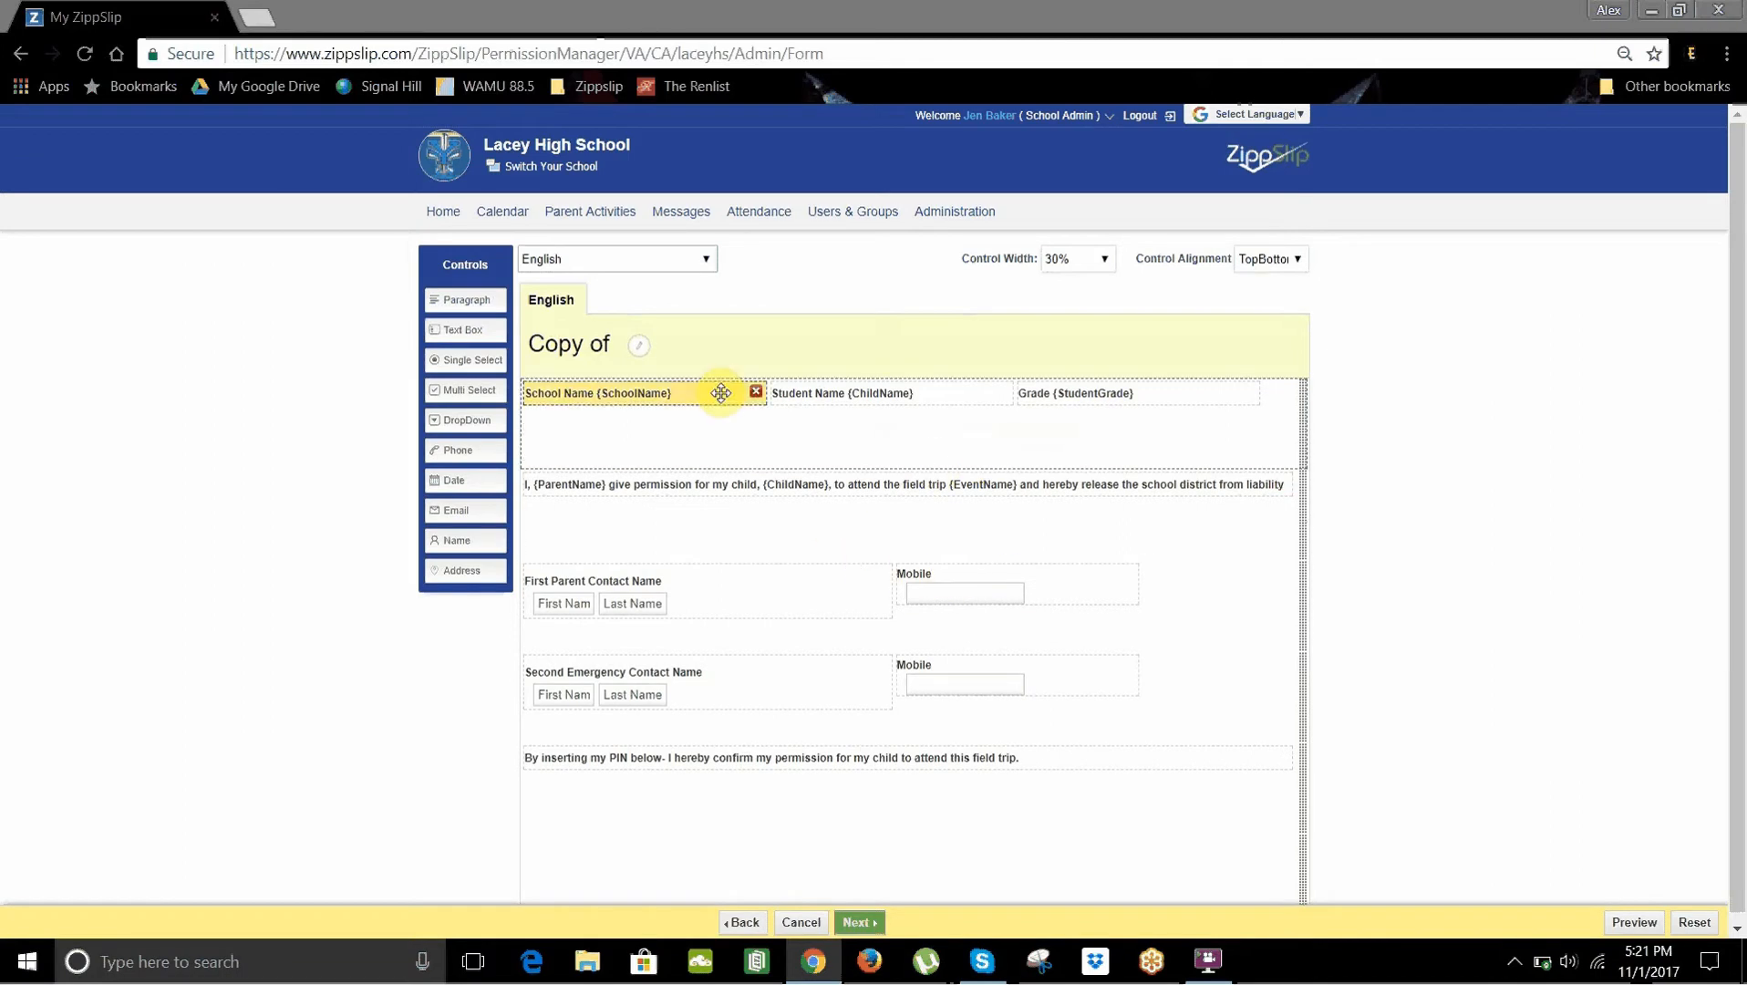
# View the dynamic fields that can be inserted into the School Name control's question text, then cancel the edit
pyautogui.moveTo(719, 392)
pyautogui.mouseDown()
pyautogui.moveTo(712, 453)
pyautogui.moveTo(707, 388)
pyautogui.mouseUp()
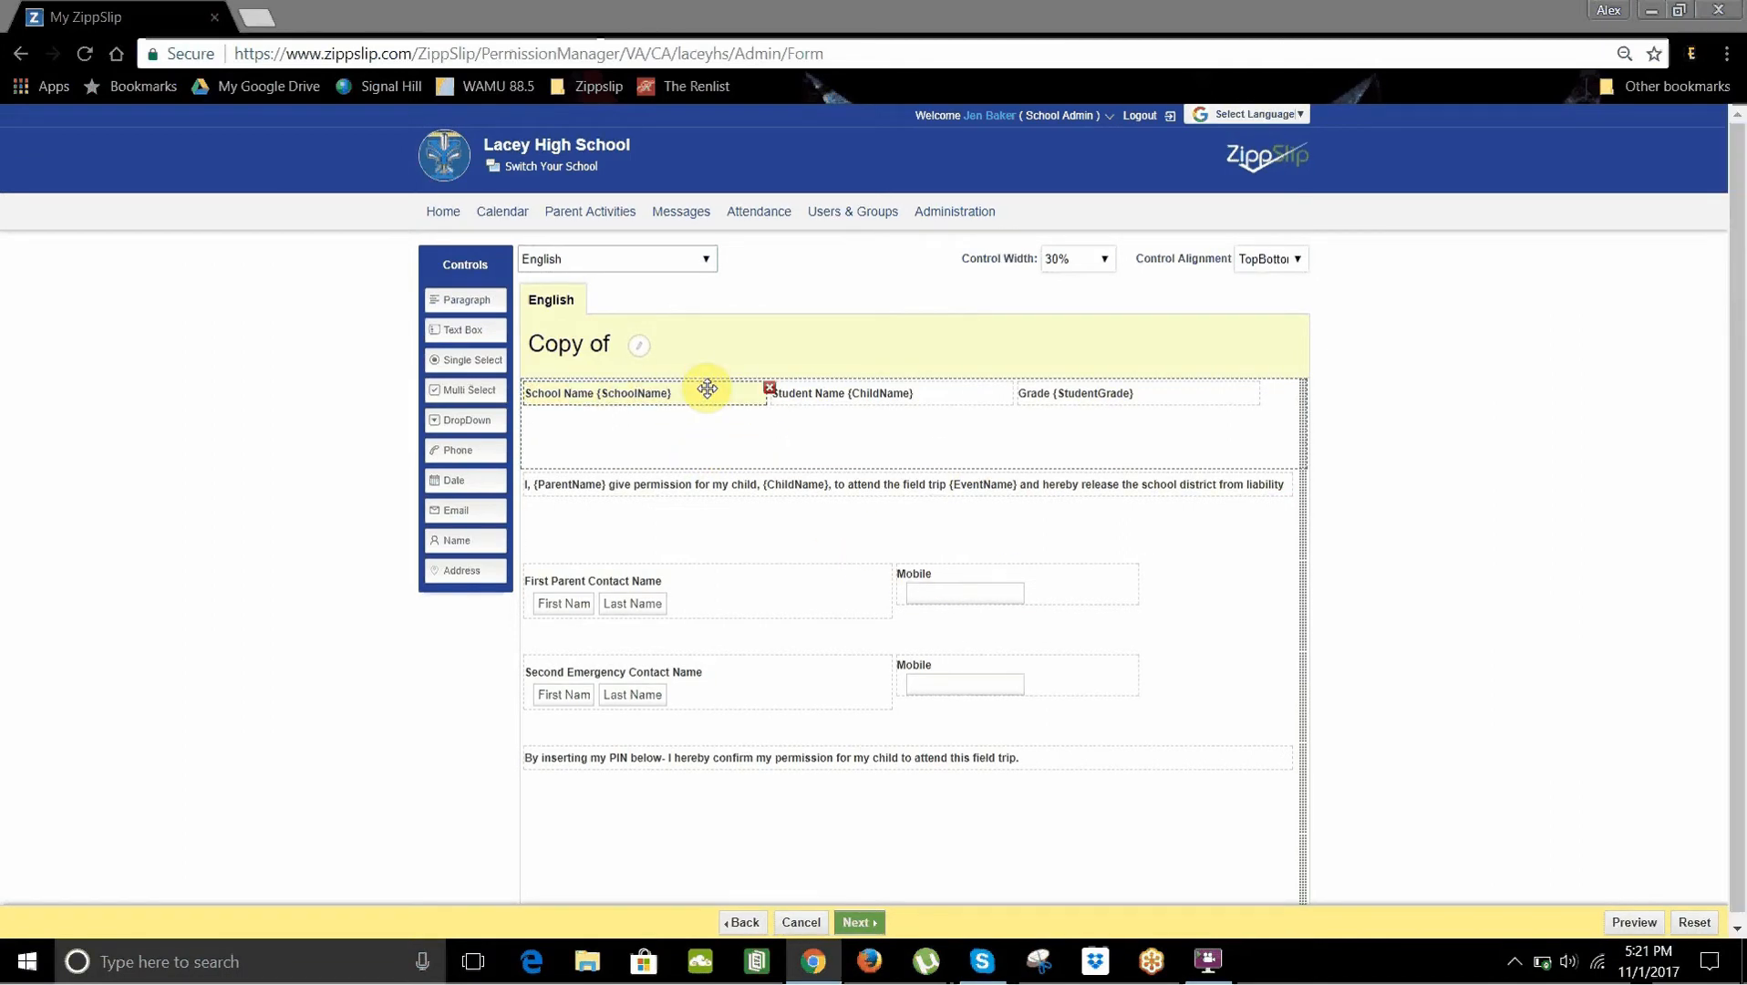
pyautogui.click(708, 388)
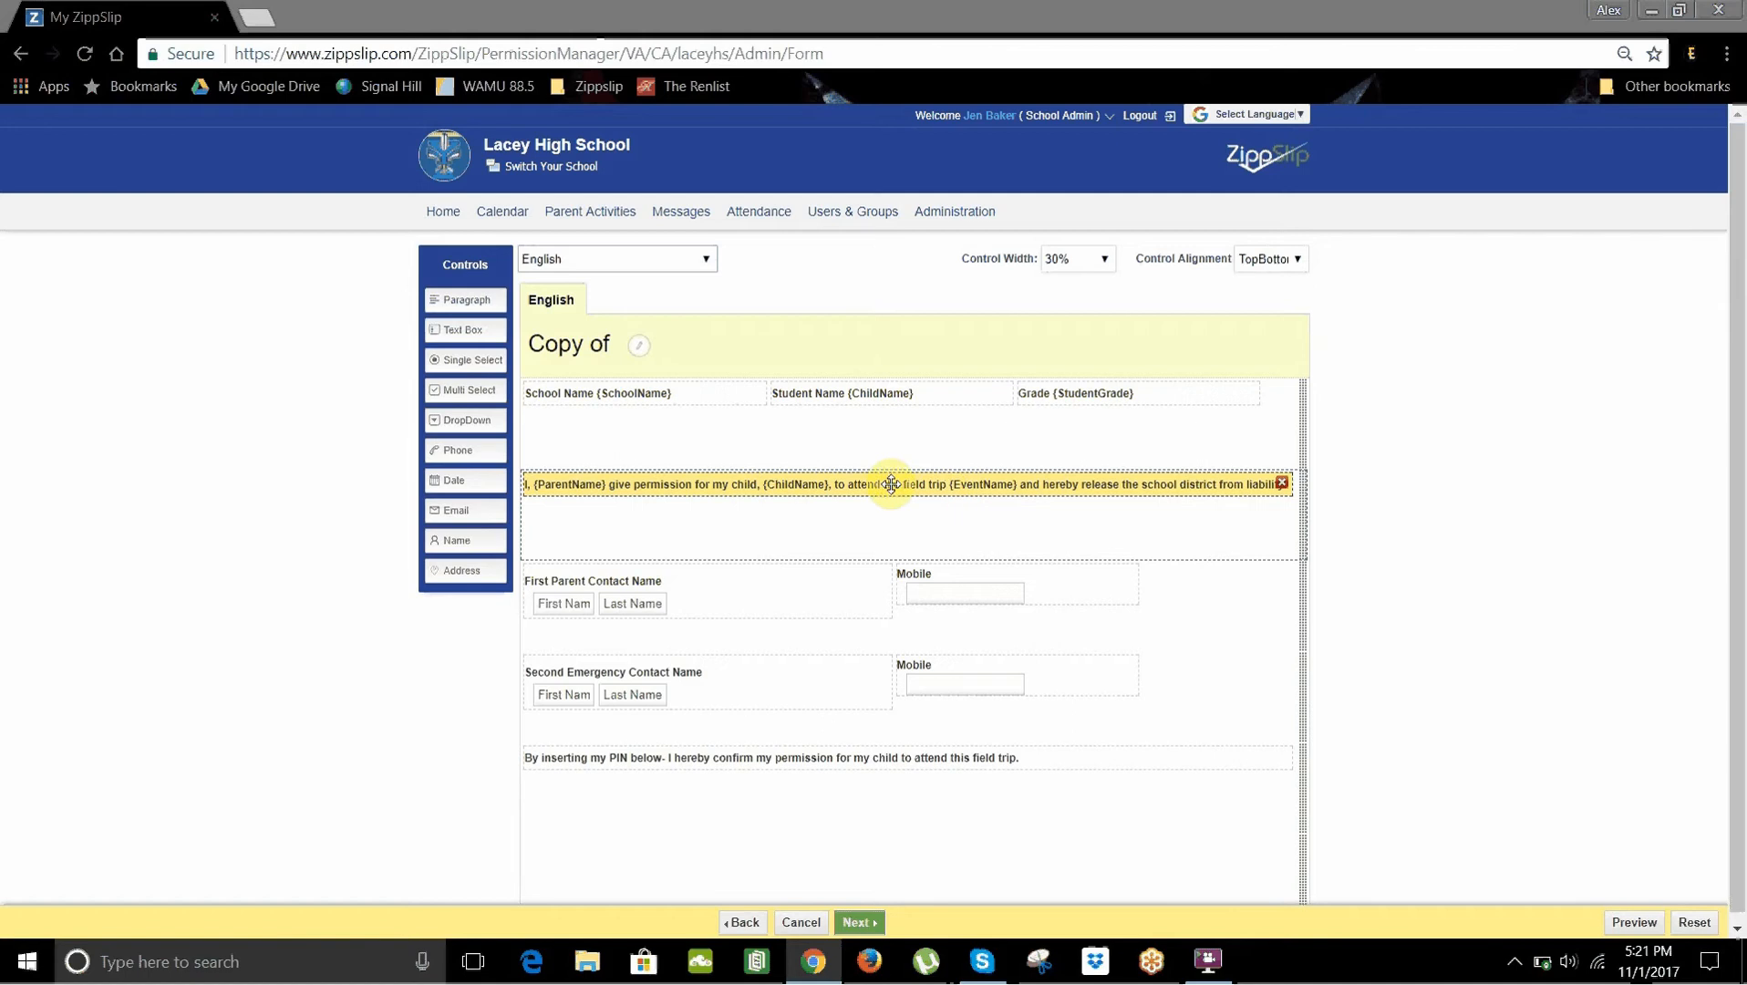
pyautogui.click(703, 401)
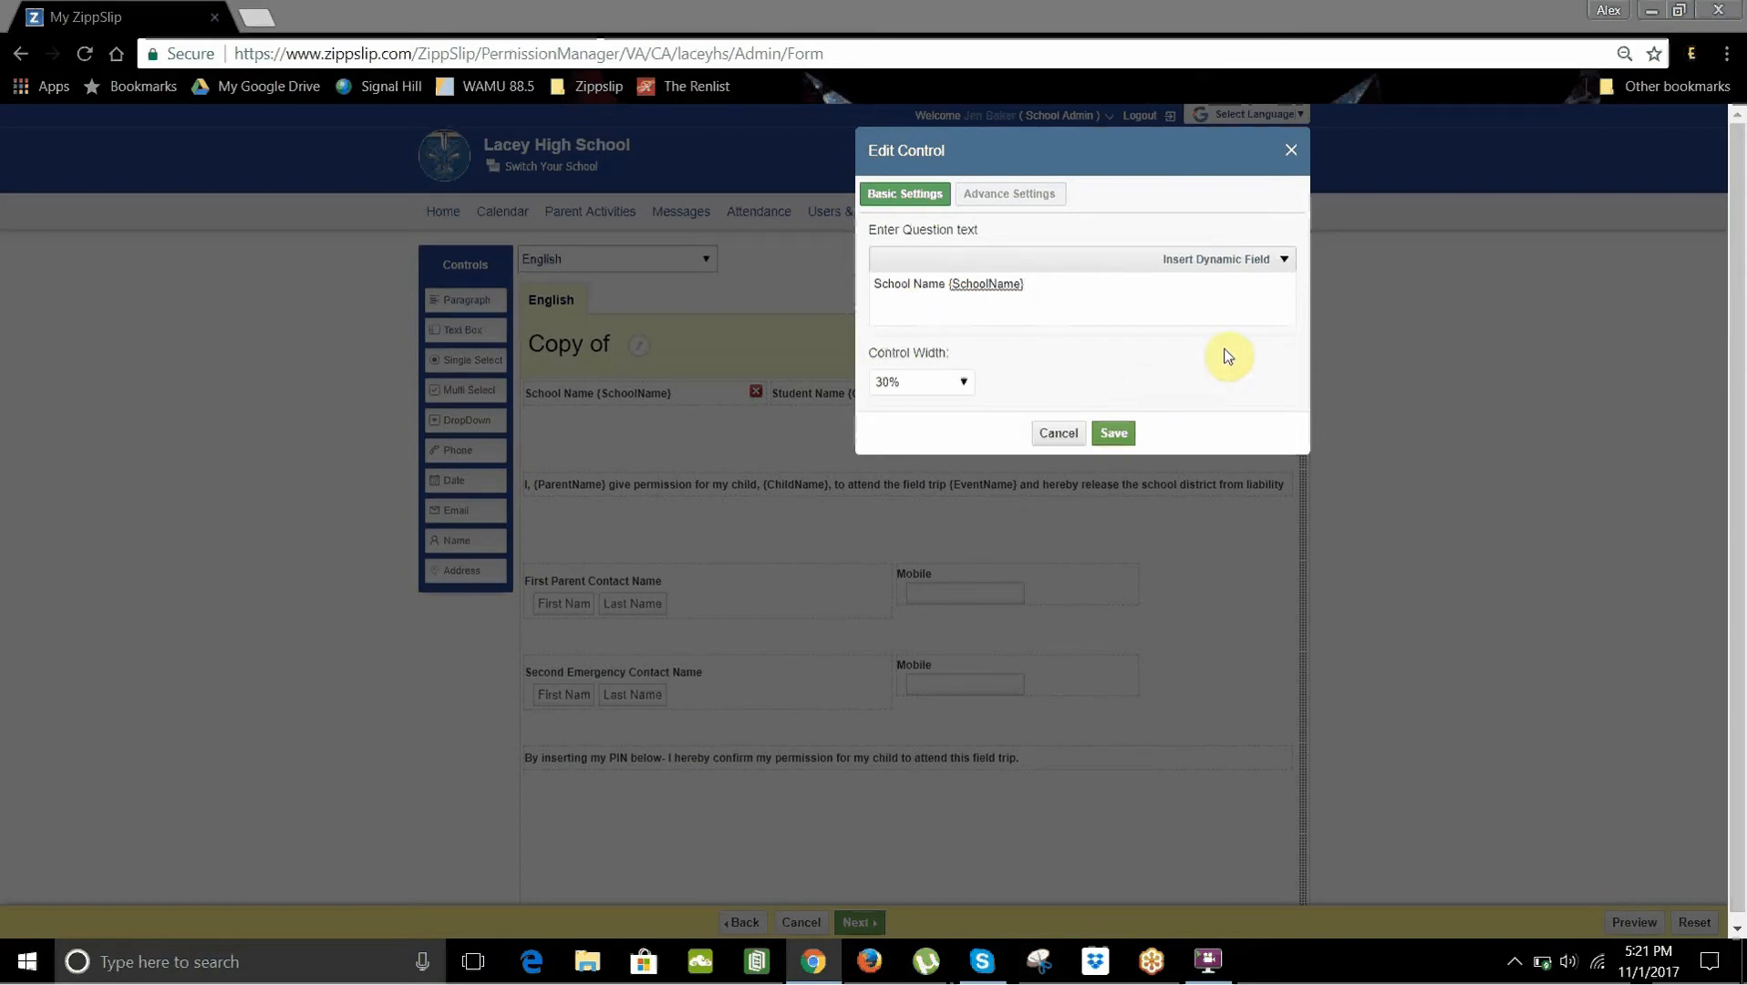
pyautogui.click(1284, 261)
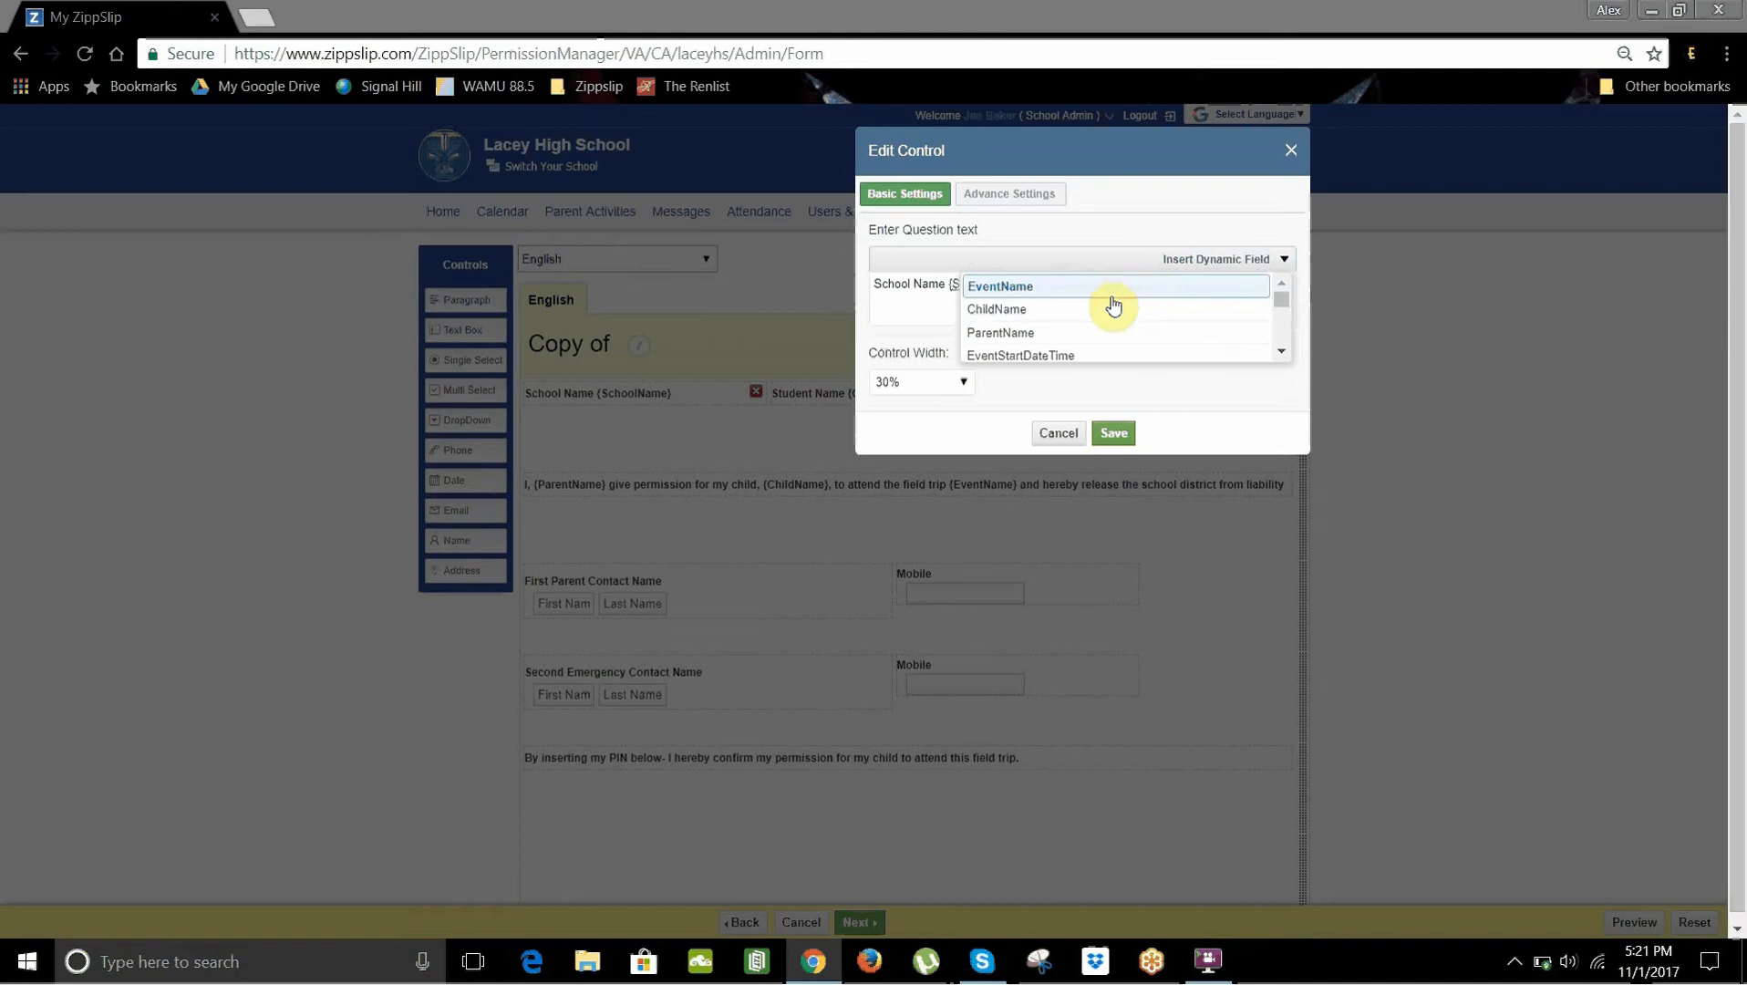
pyautogui.click(1059, 432)
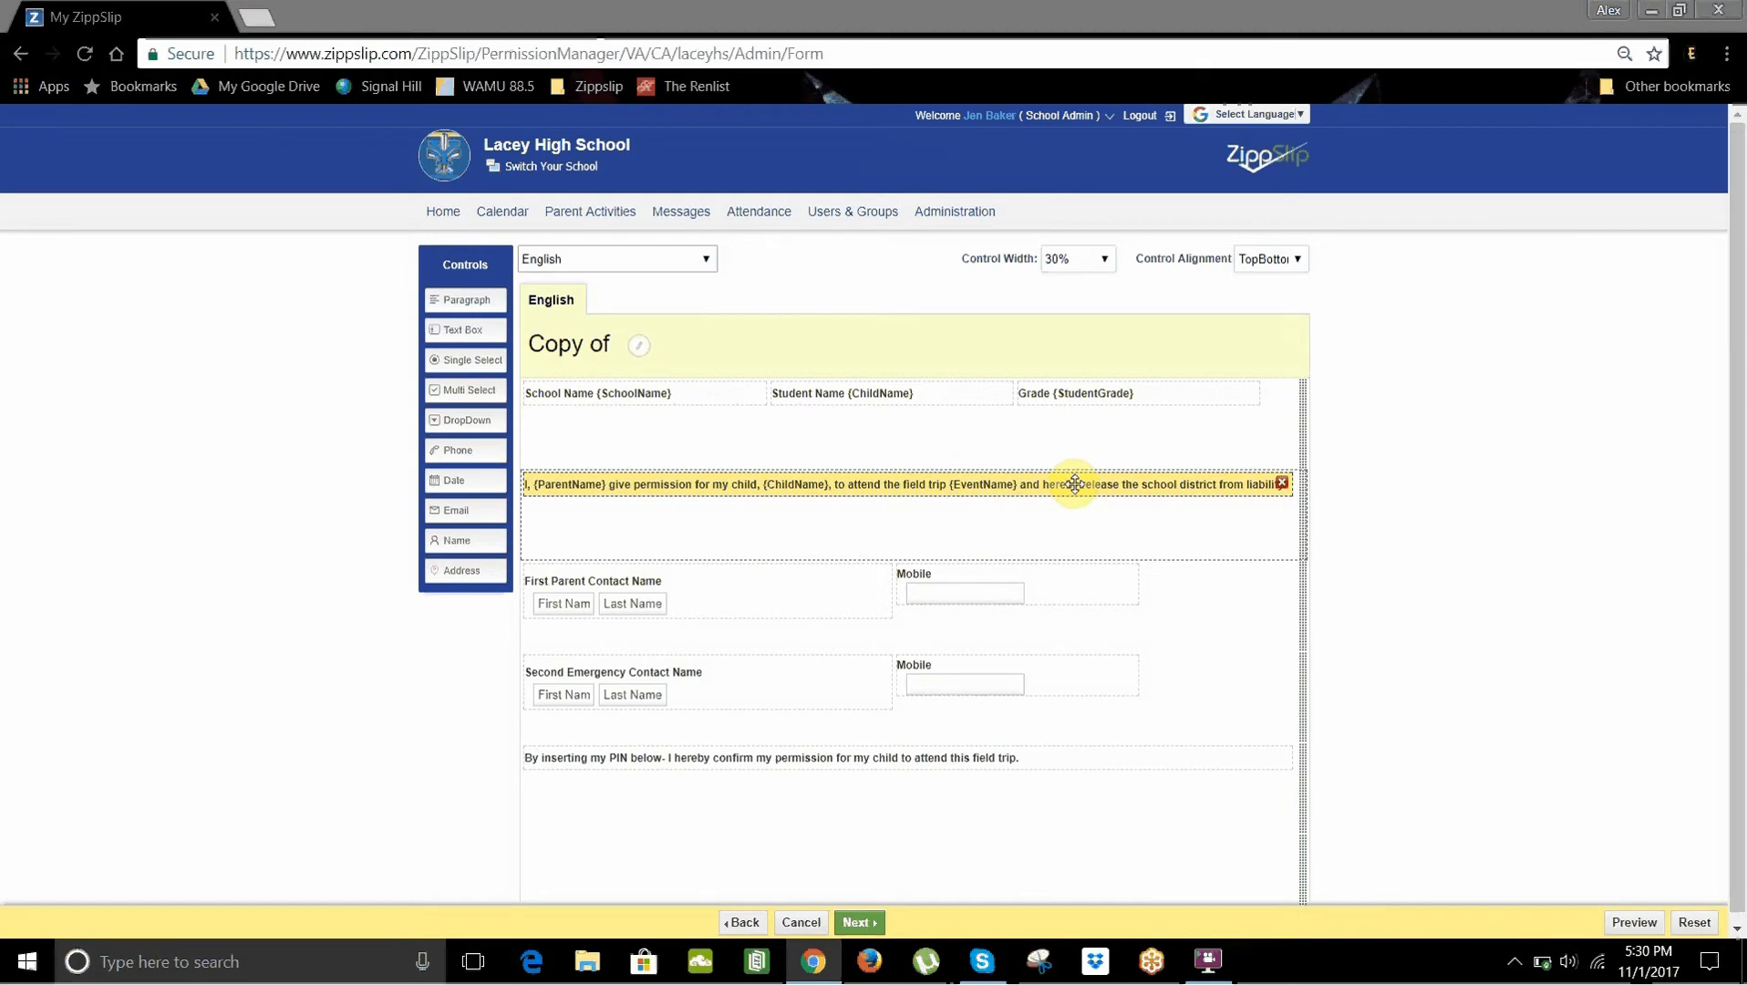
# Inspect the question text and control width settings of the parent permission statement, the School Name control and the PIN confirmation paragraph
pyautogui.doubleClick(1075, 484)
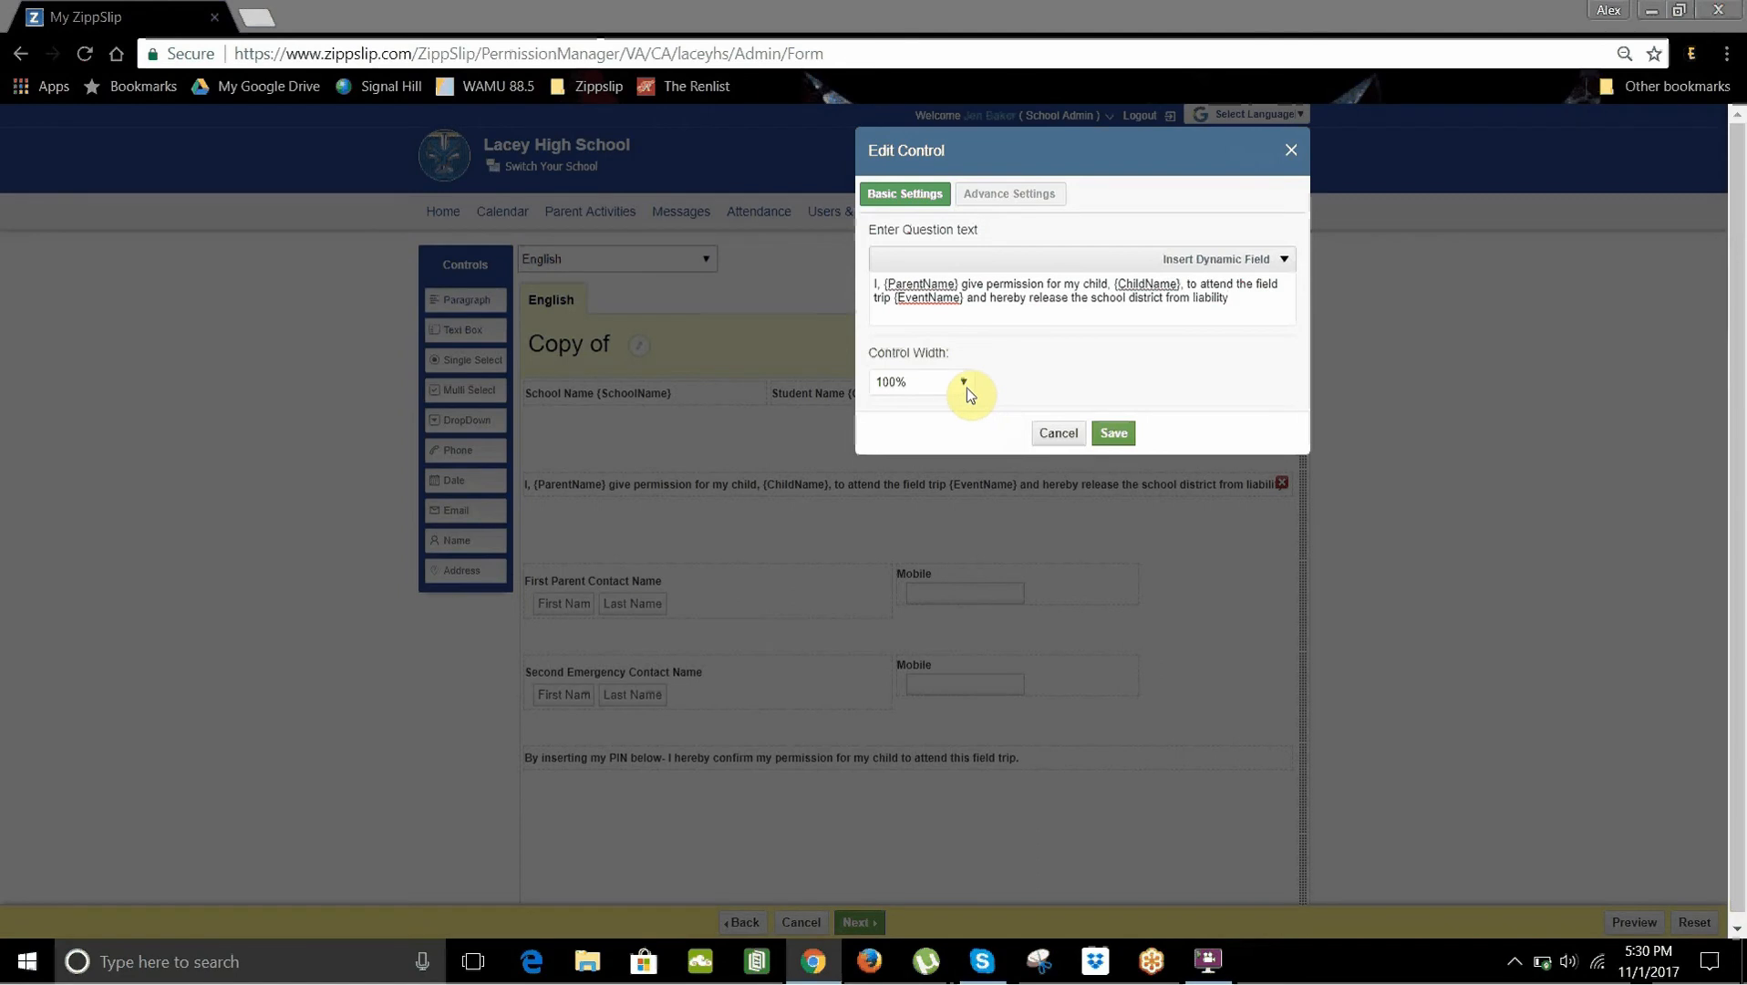
pyautogui.click(1058, 433)
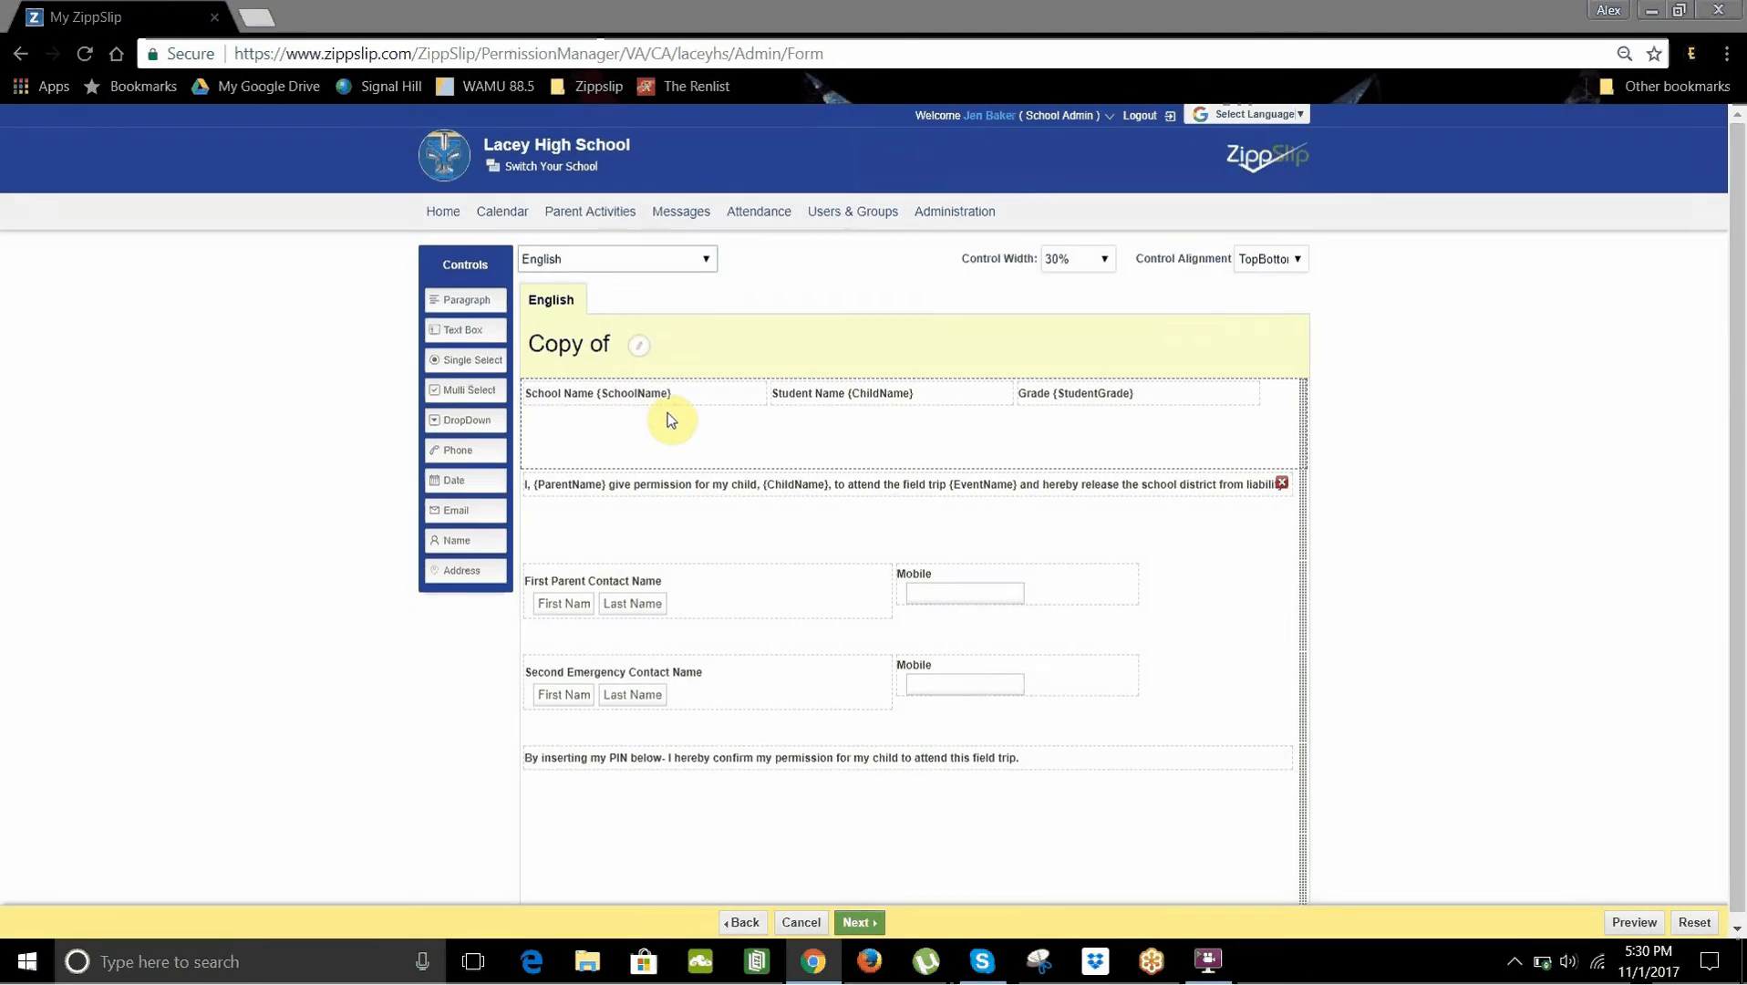
pyautogui.doubleClick(702, 401)
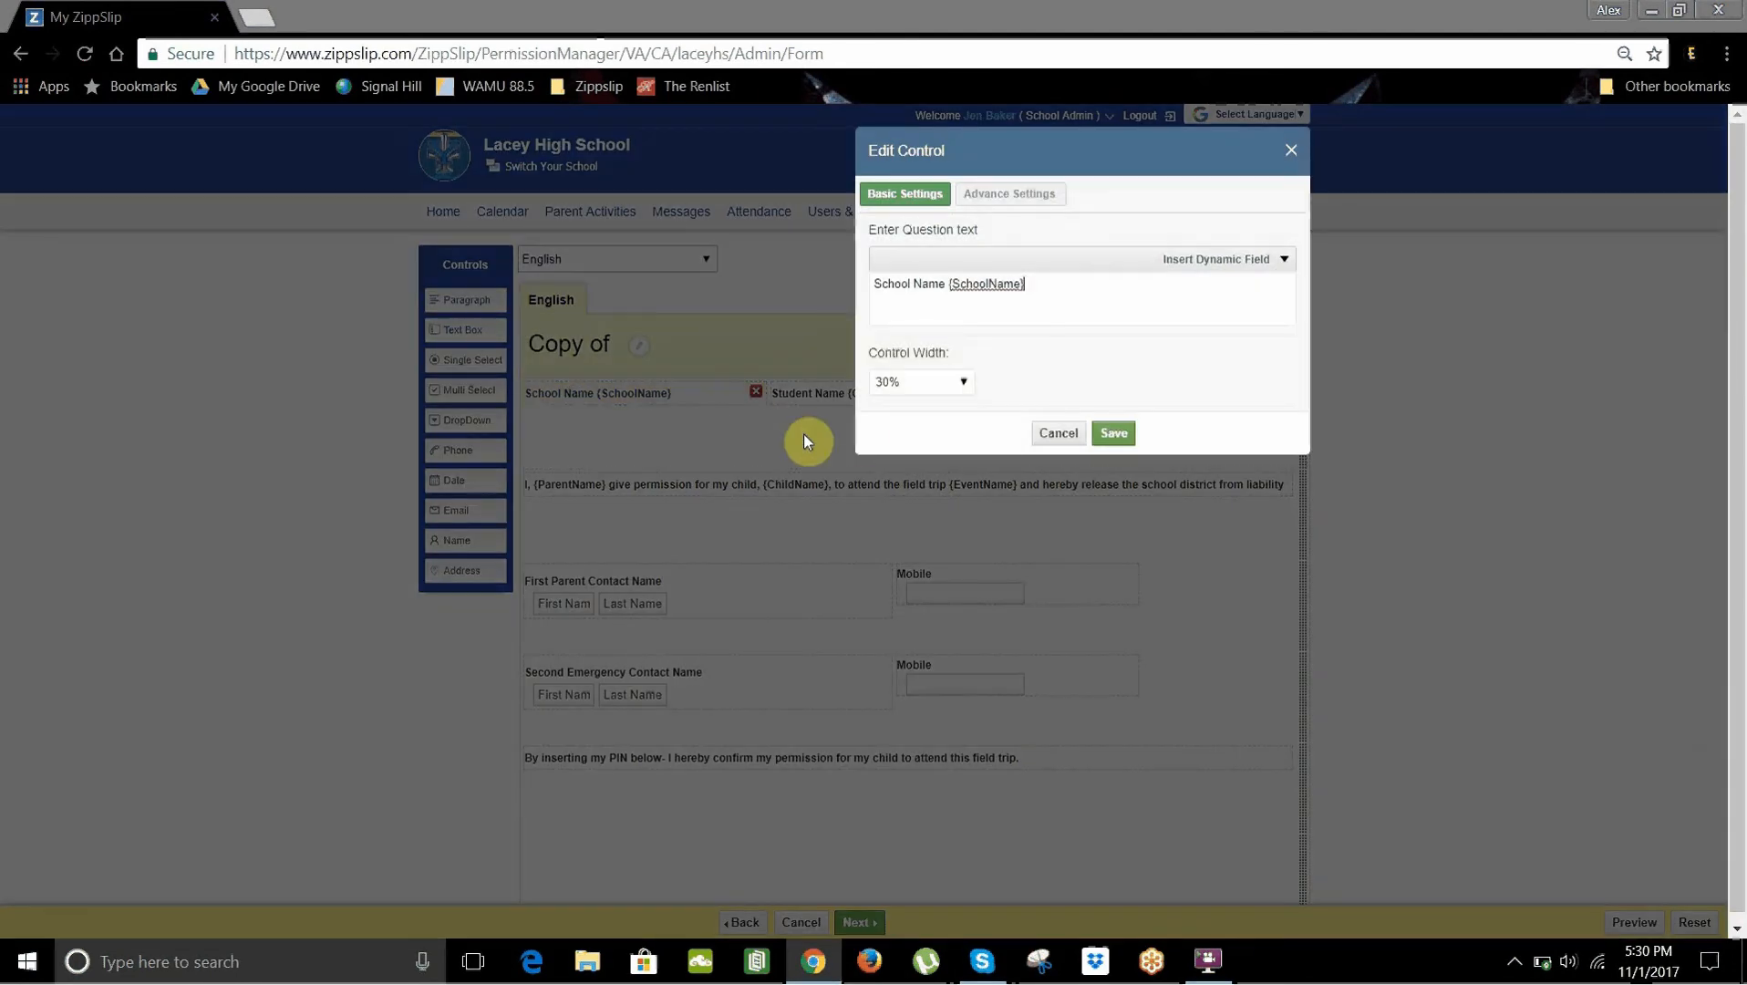
pyautogui.click(964, 384)
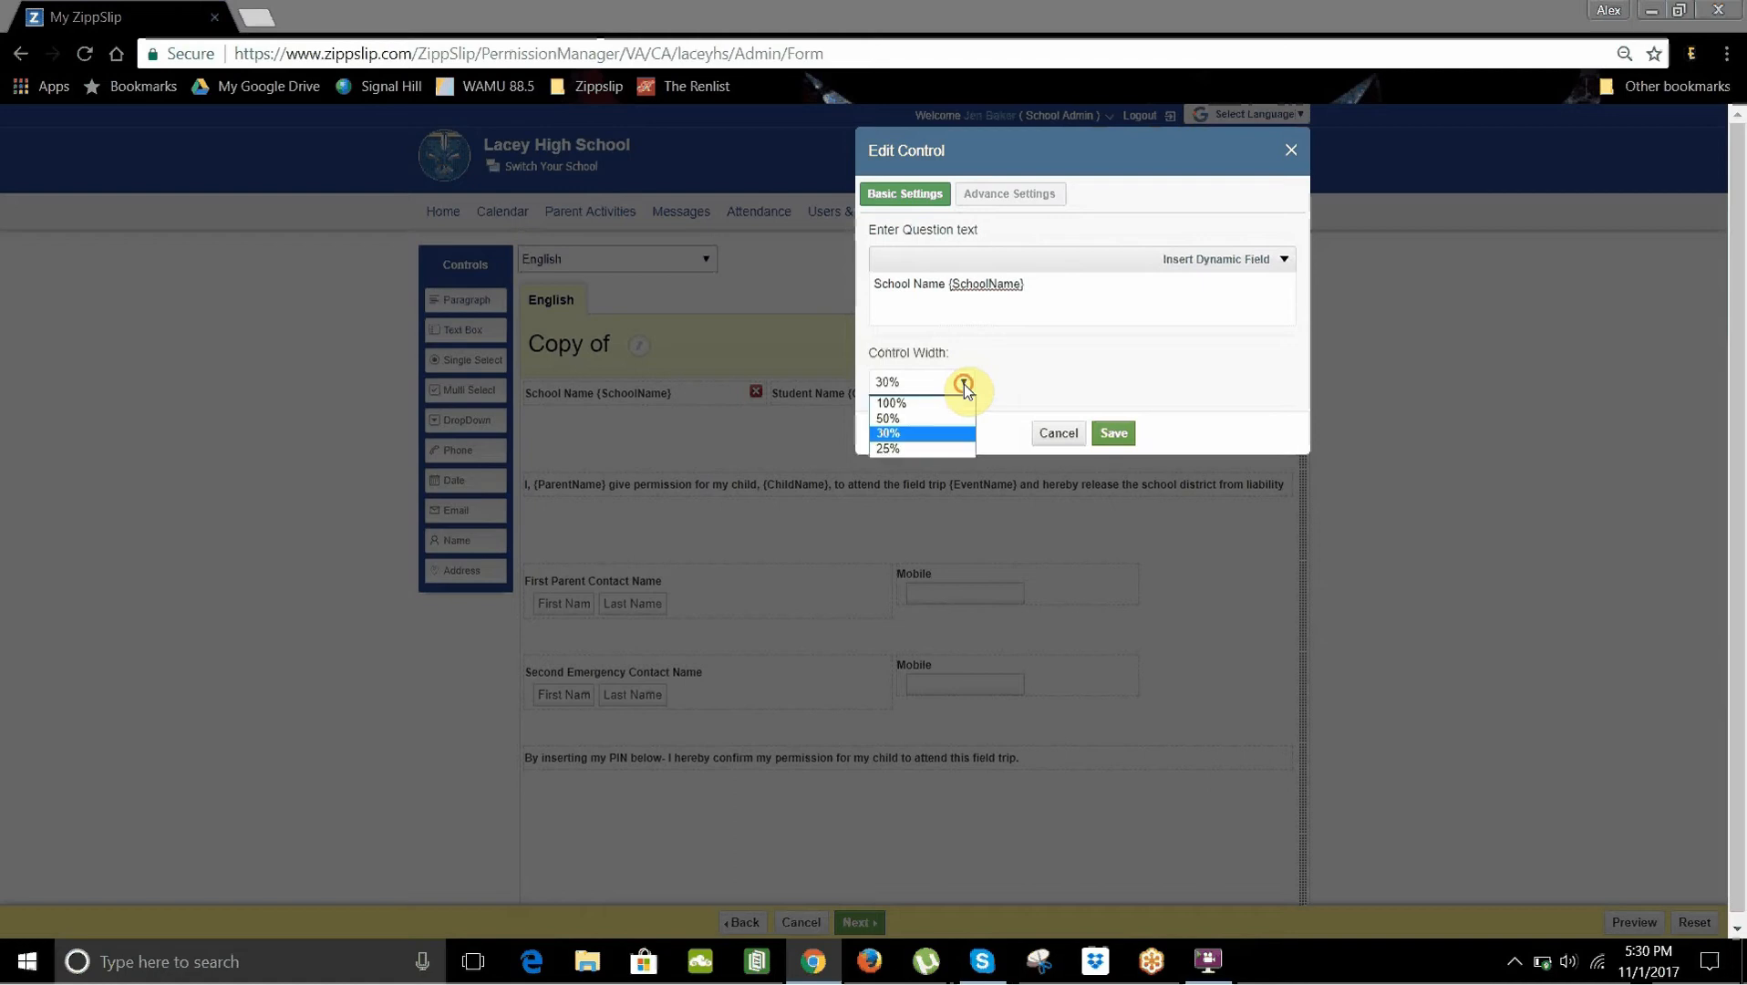
pyautogui.click(1048, 434)
pyautogui.click(1049, 434)
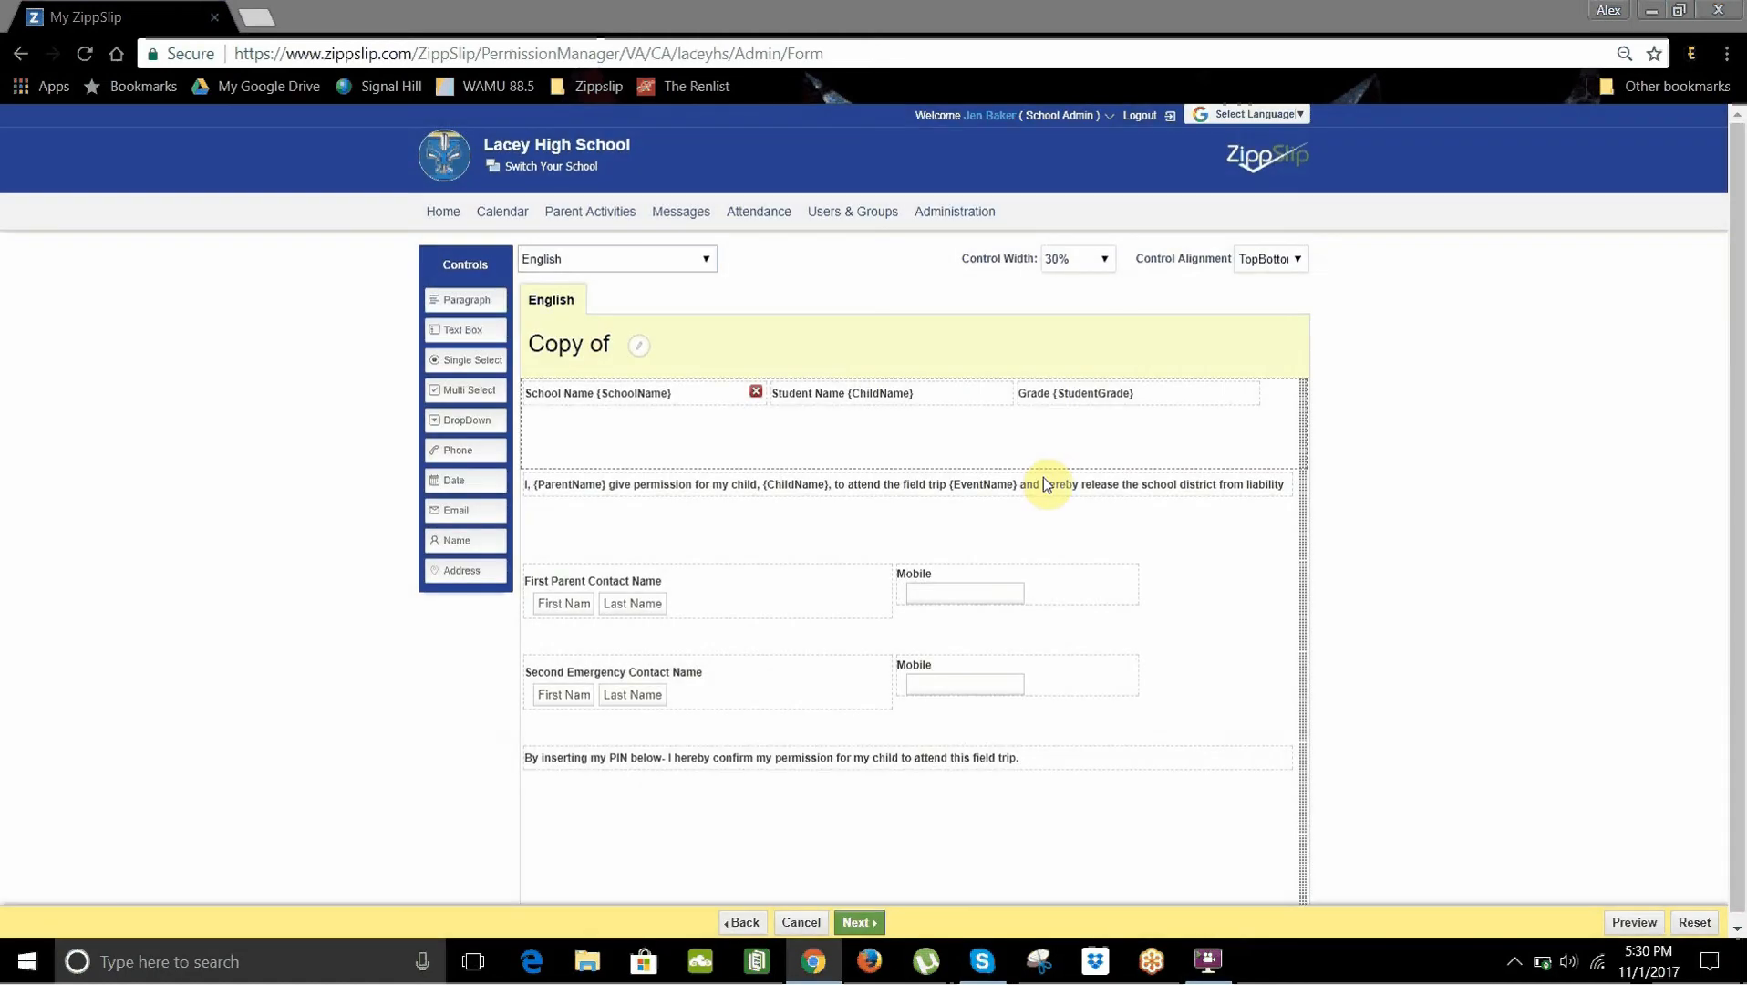
pyautogui.click(1048, 759)
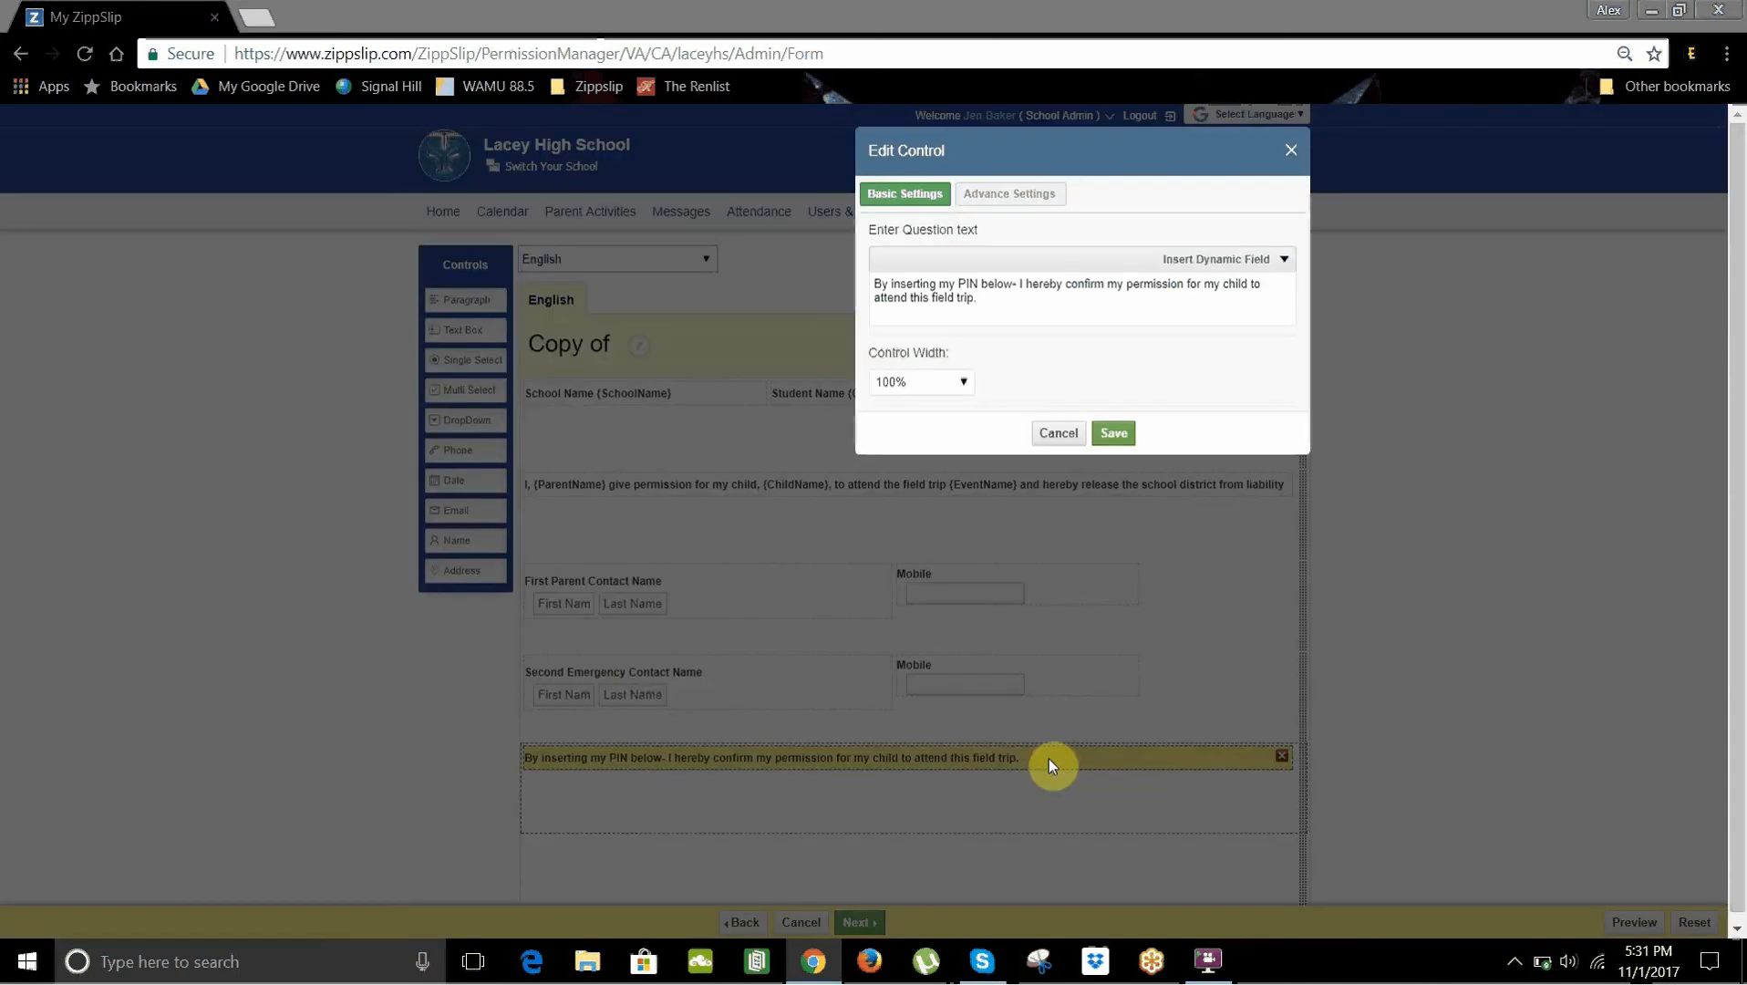
pyautogui.click(1054, 435)
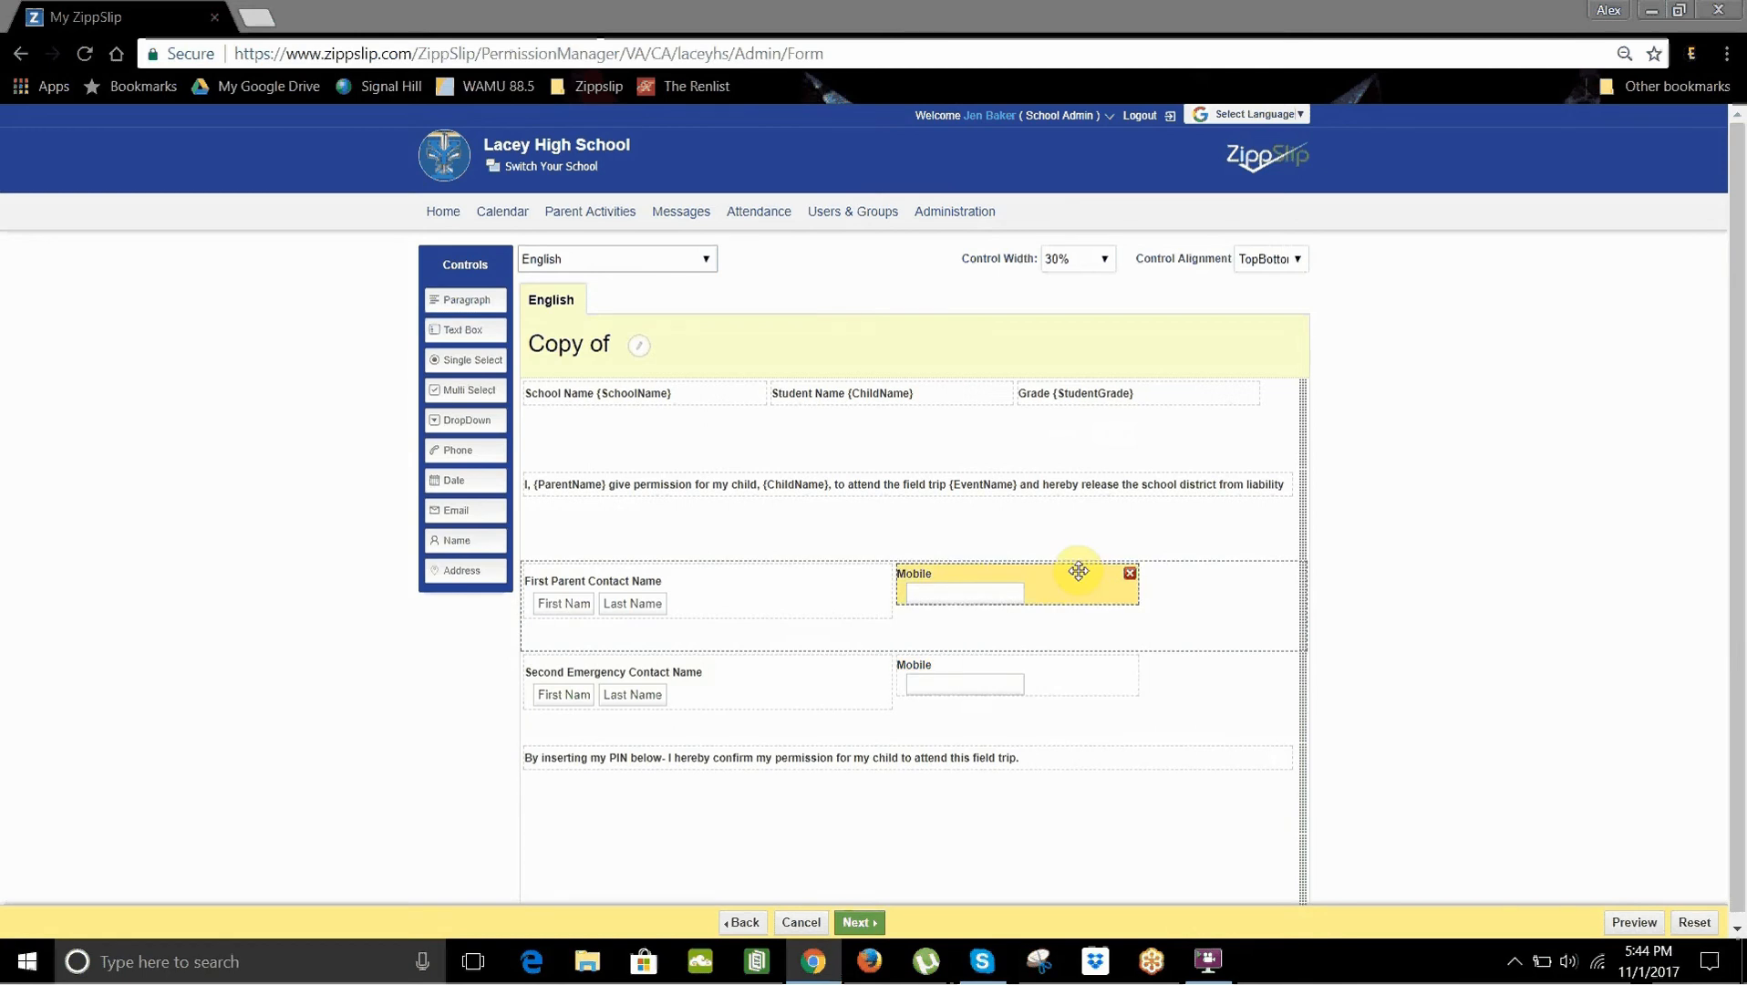
# Examine the basic and advanced settings of the First Parent Contact Name control and its neighbouring Mobile control
pyautogui.click(816, 593)
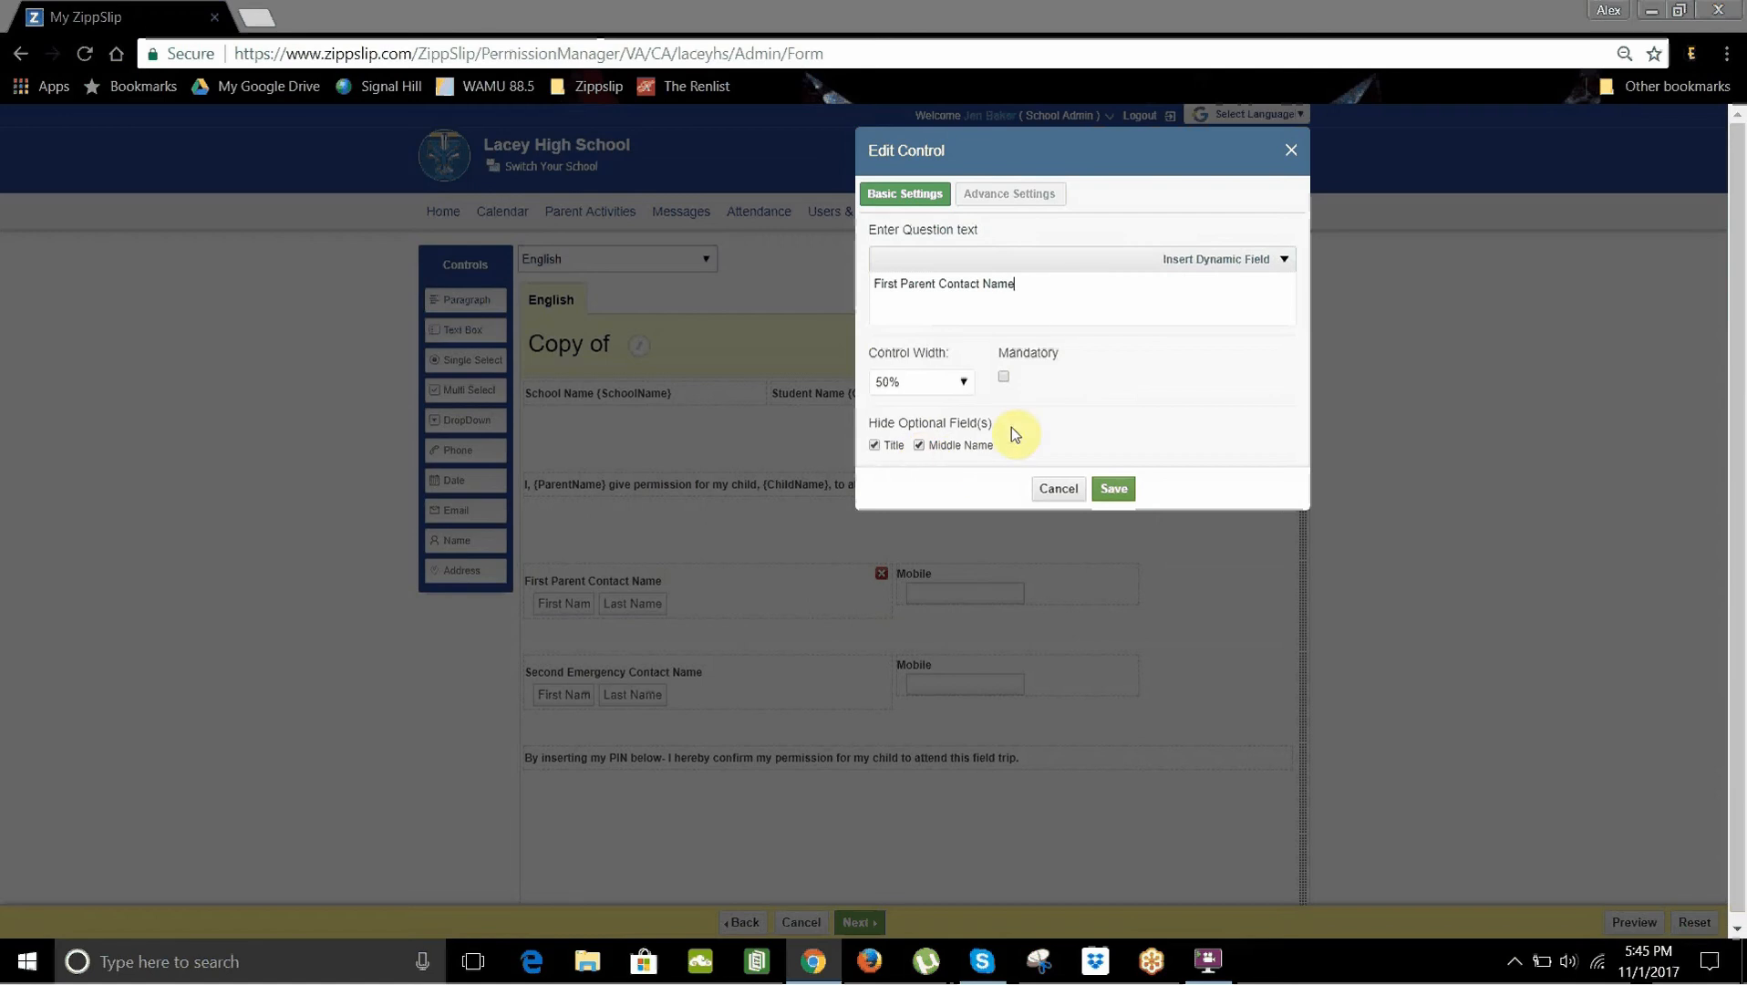
pyautogui.click(1008, 201)
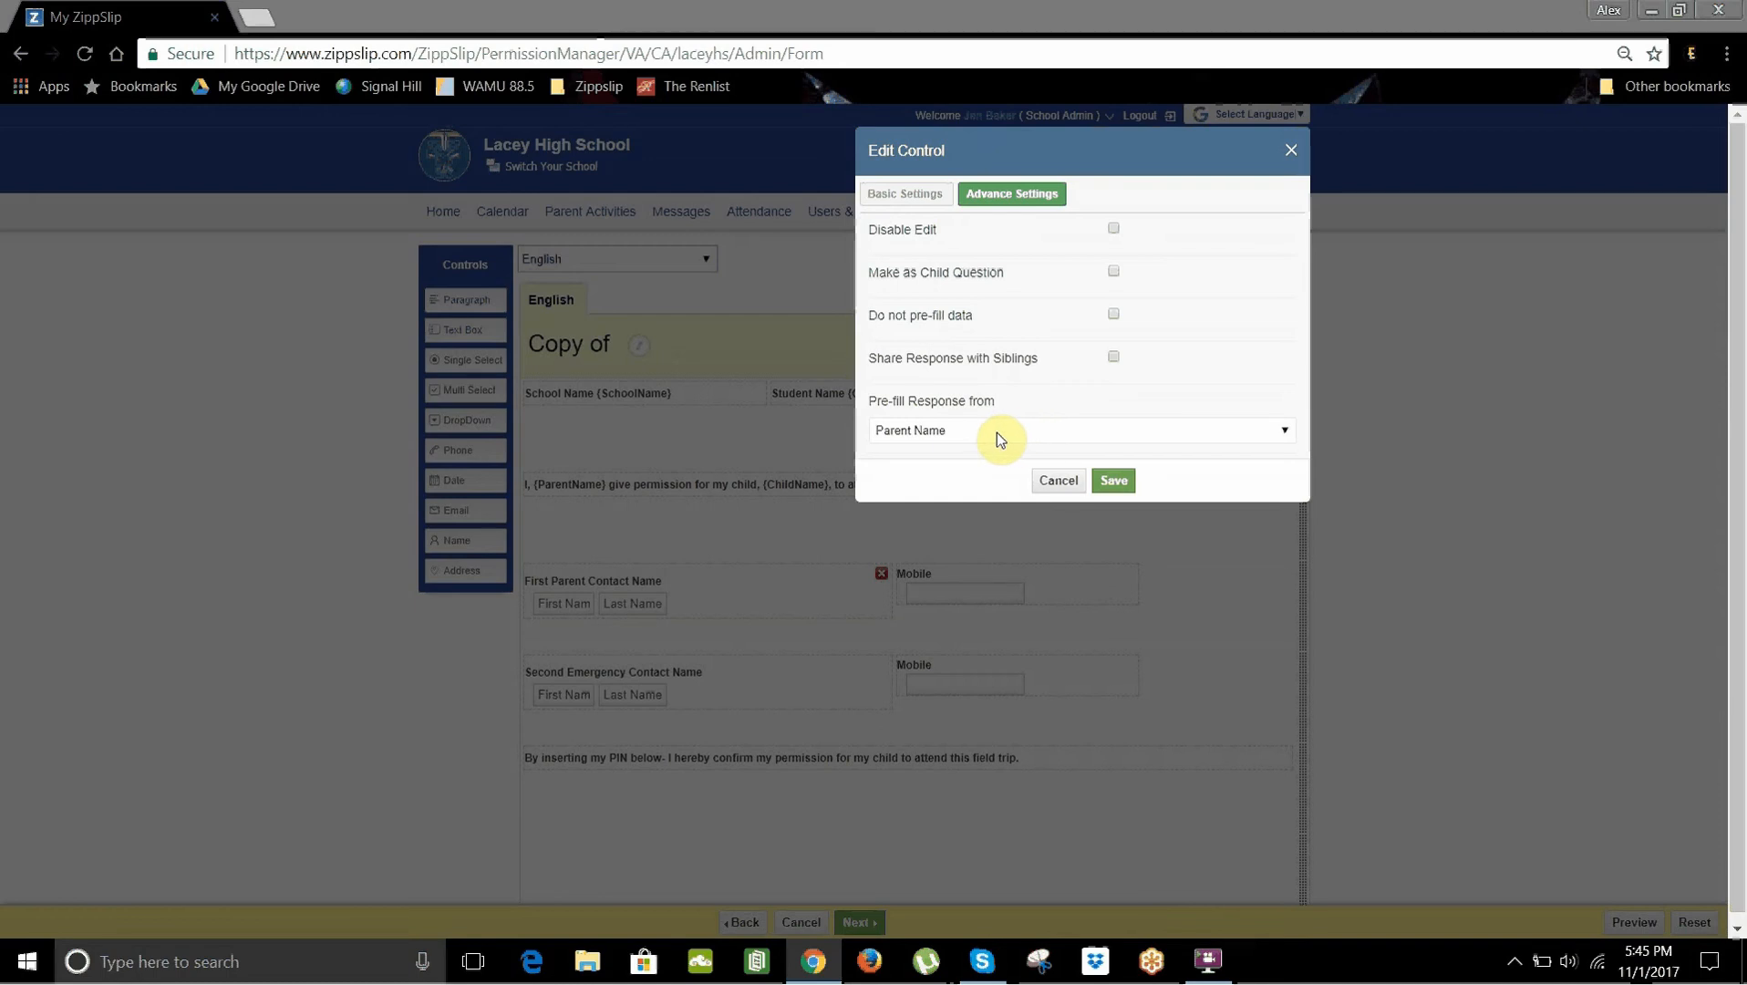
pyautogui.click(1049, 483)
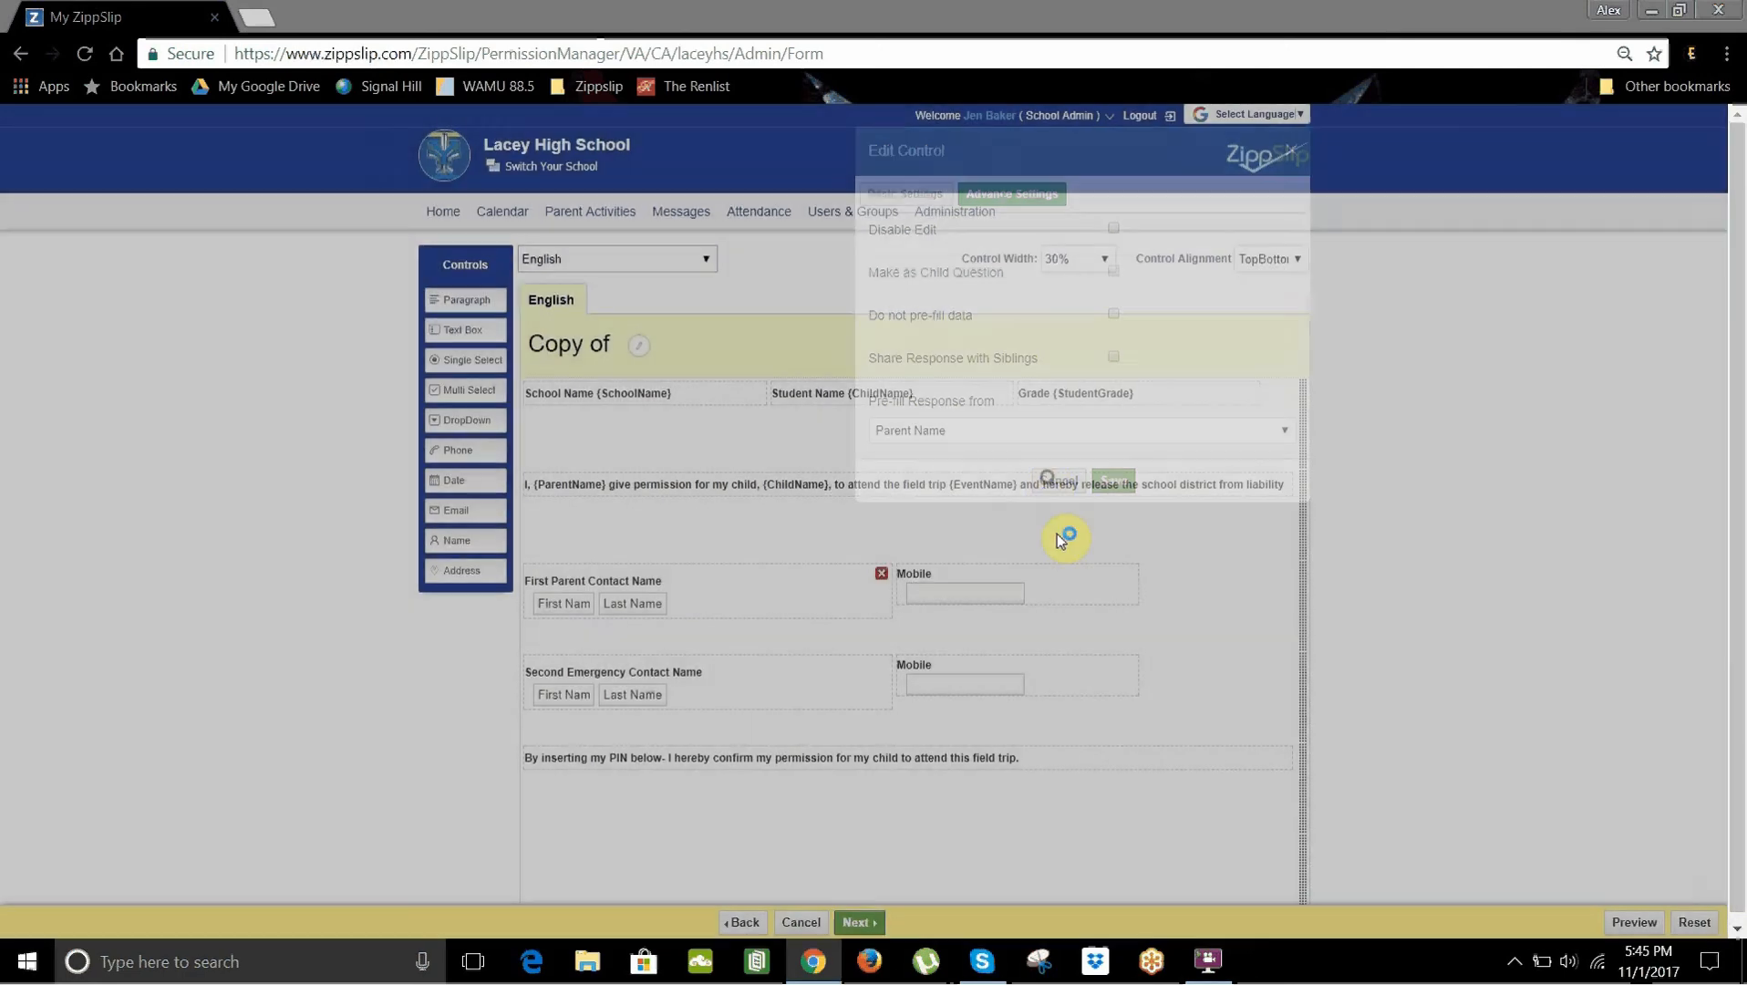
pyautogui.click(1069, 569)
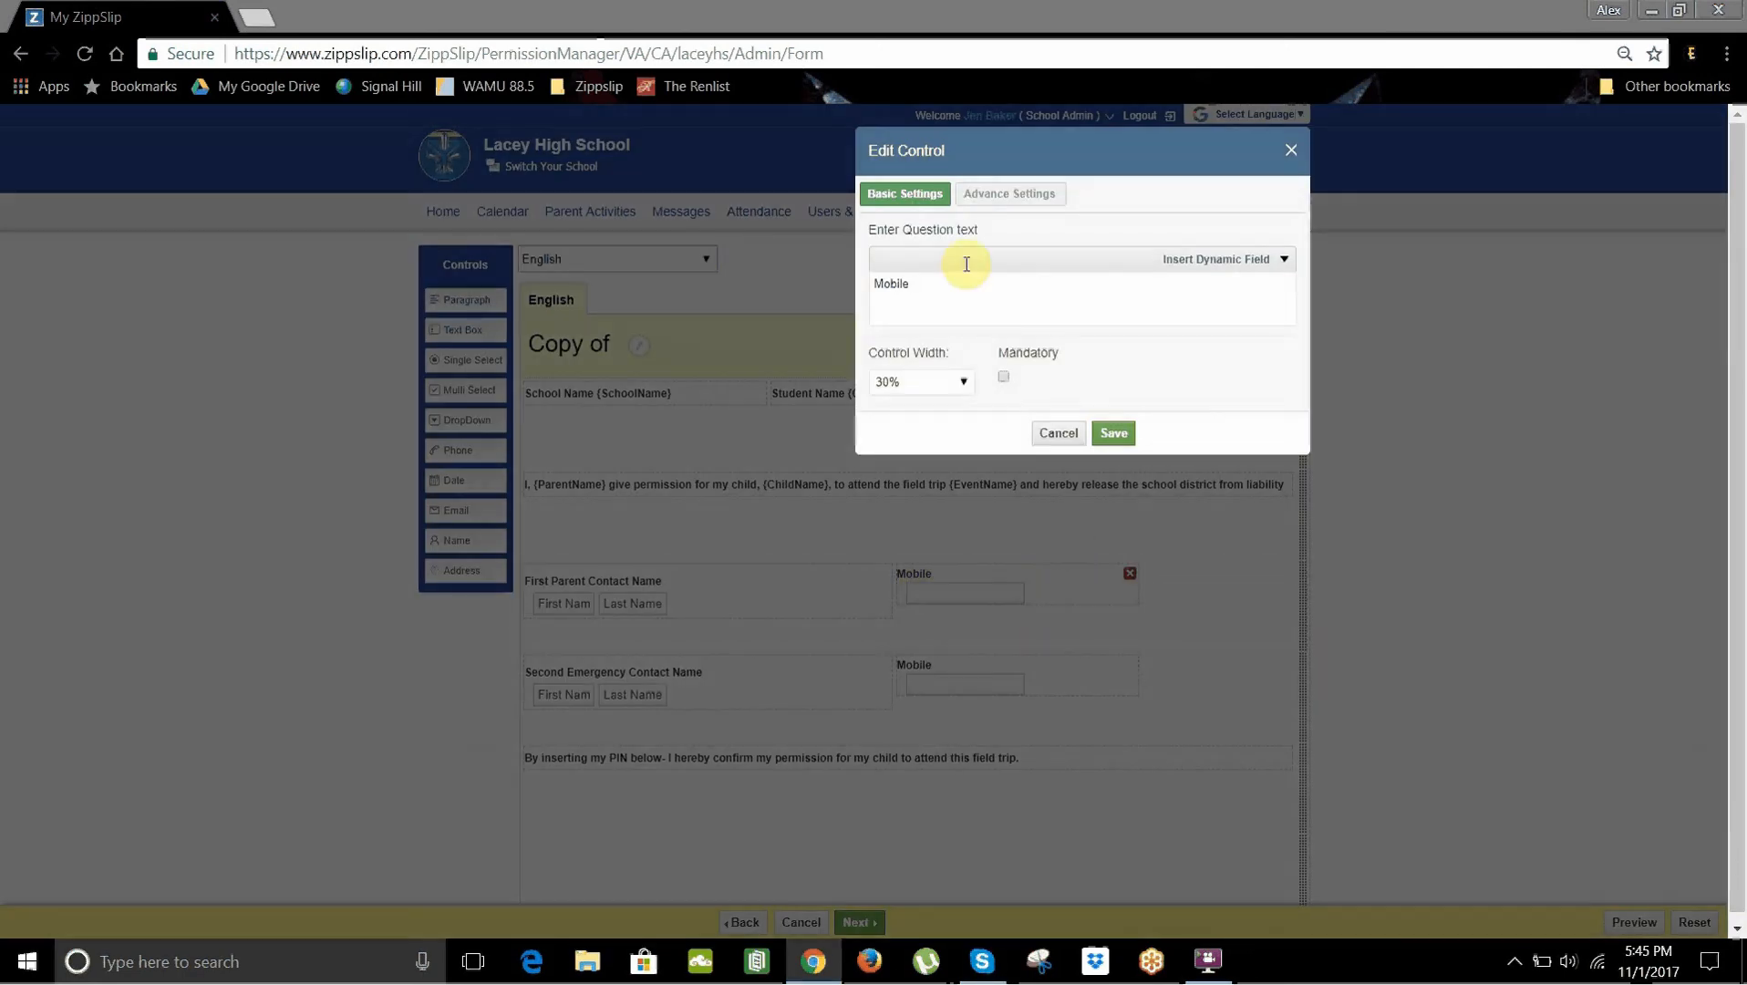
pyautogui.click(999, 194)
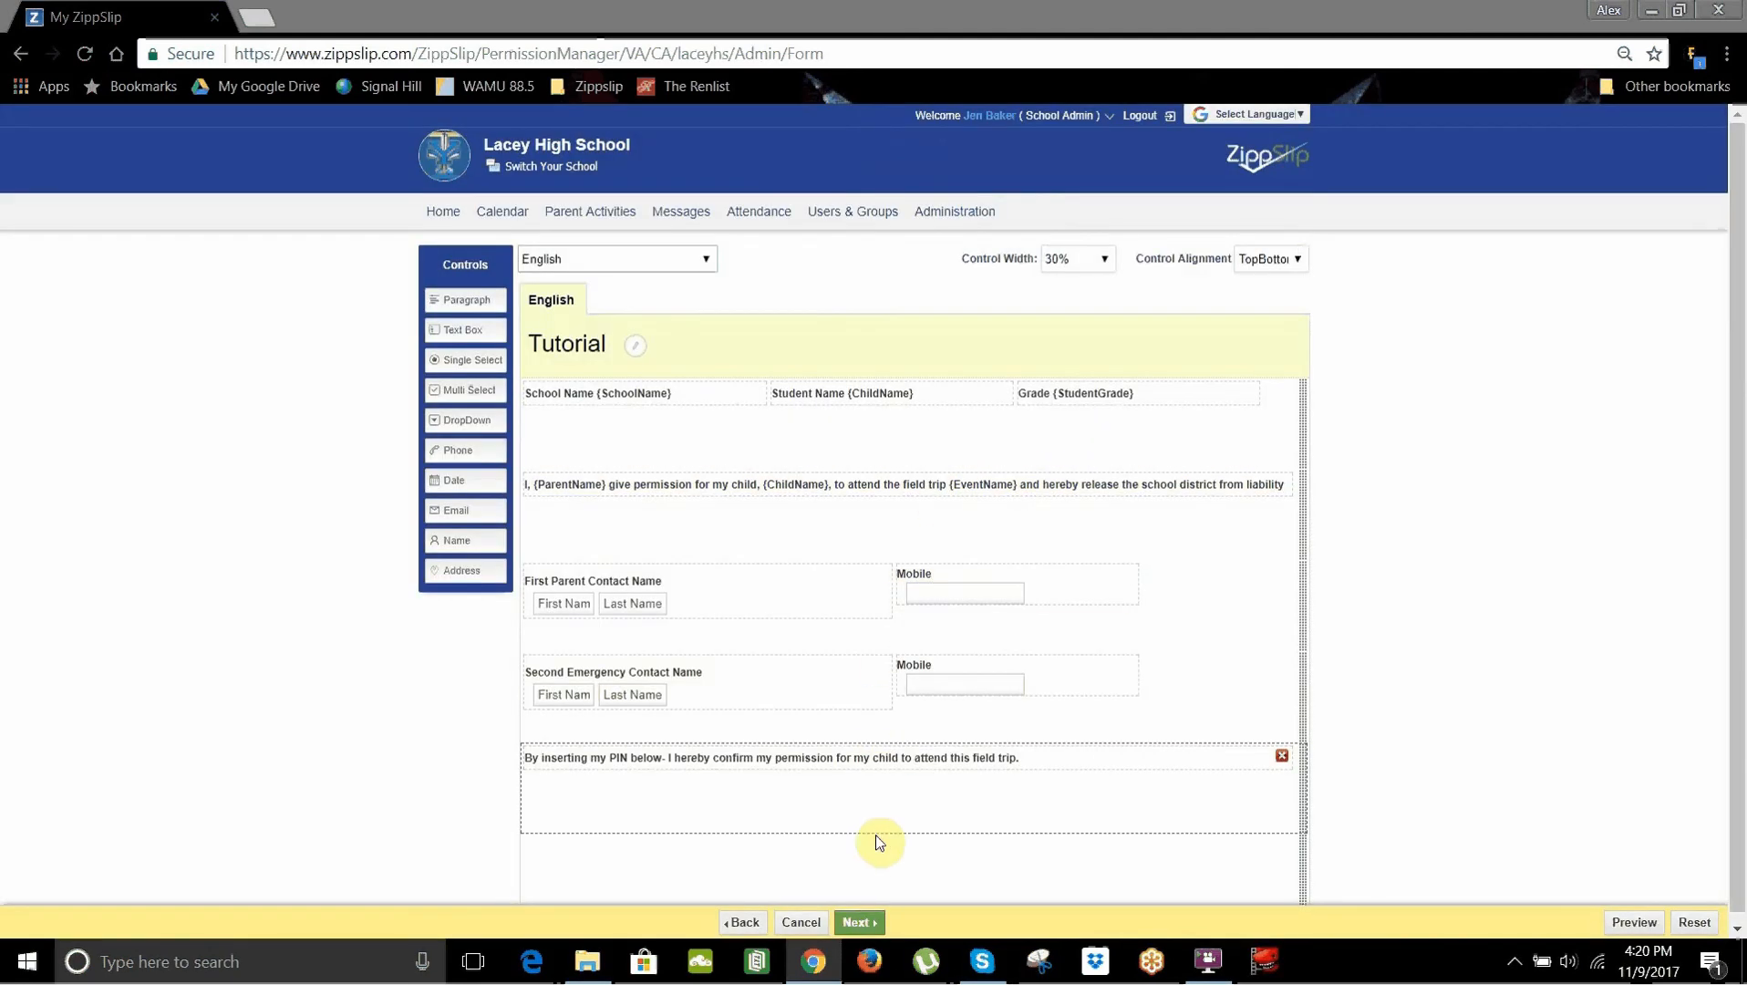
# Proceed to the verification stage of the Tutorial form, then save and publish it
pyautogui.click(860, 922)
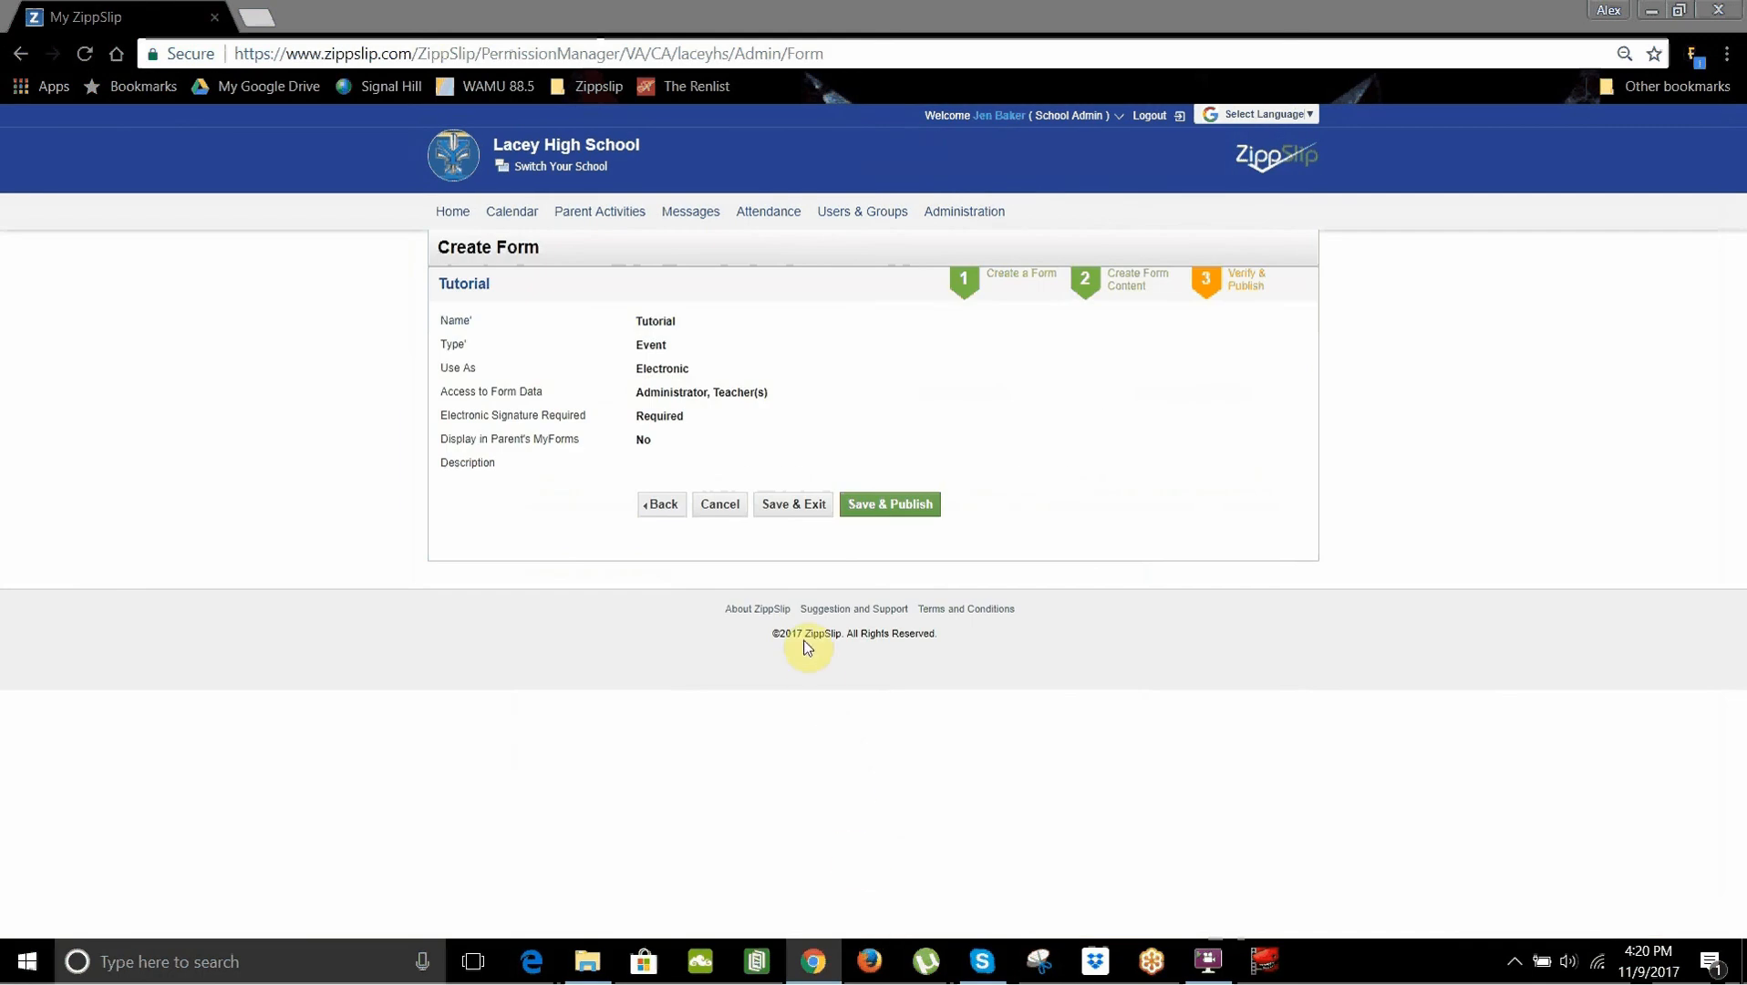
pyautogui.click(790, 524)
pyautogui.click(844, 505)
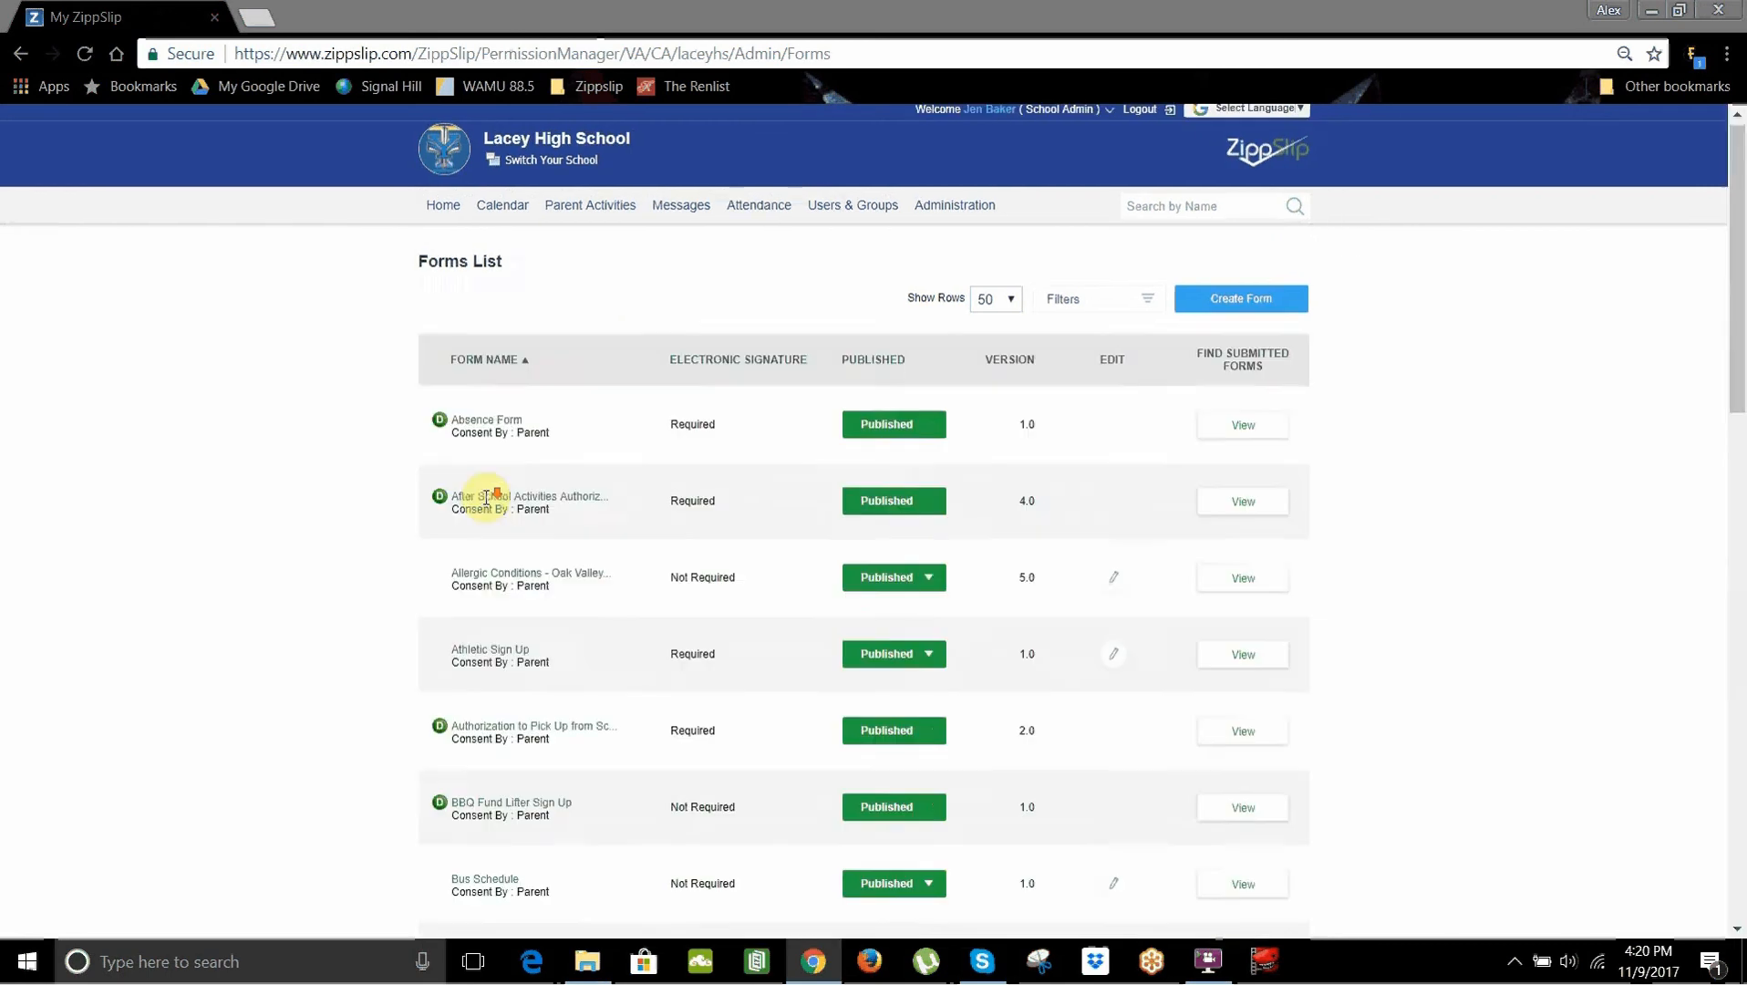
# Find the Tutorial form in the Forms List, preview it, and close the preview
pyautogui.scroll(-15, 483, 501)
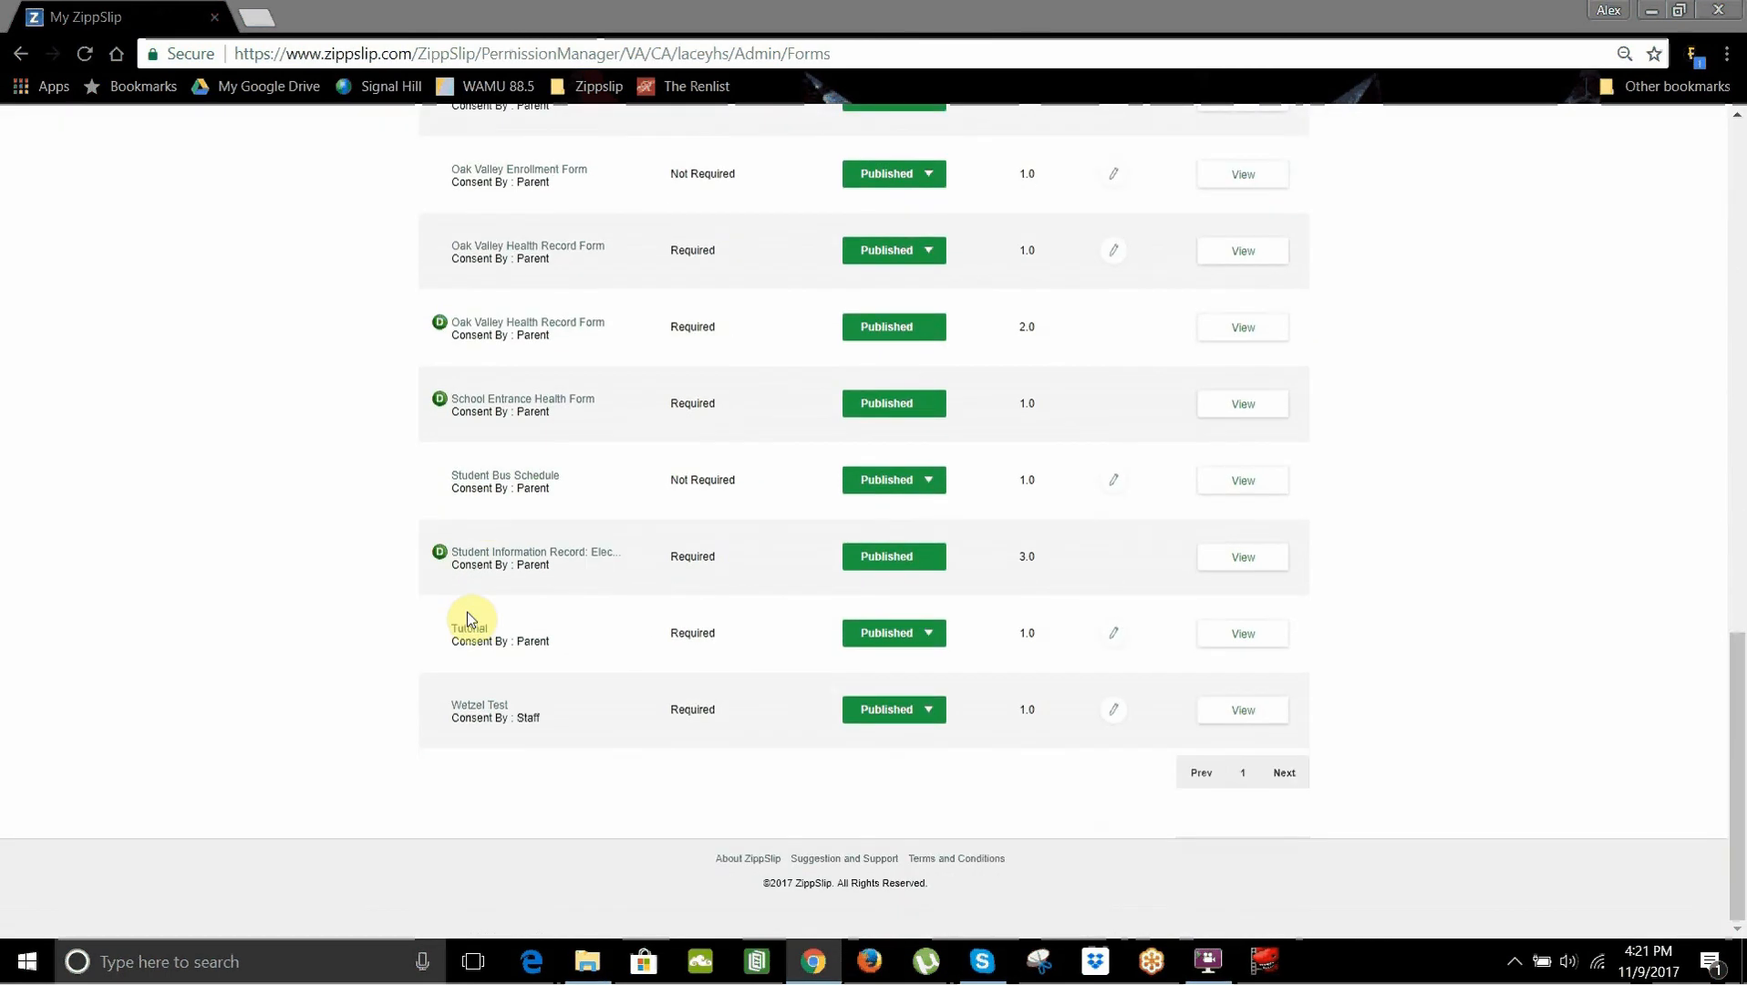
pyautogui.click(474, 636)
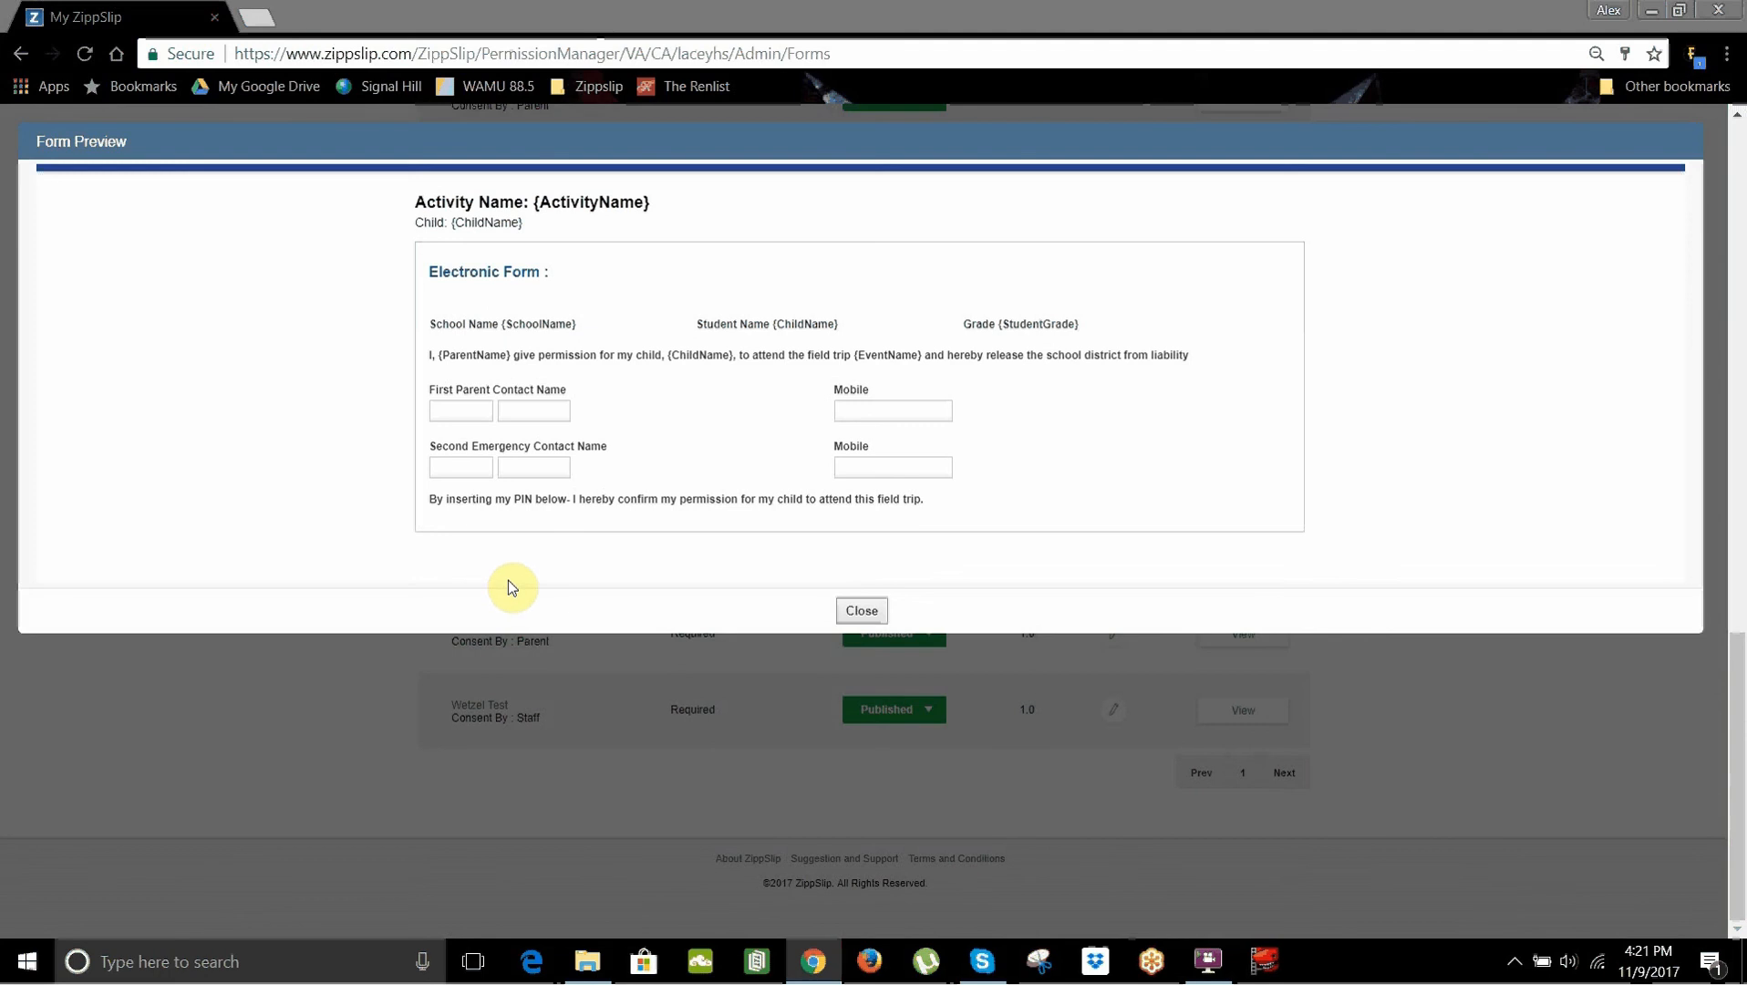
pyautogui.click(871, 620)
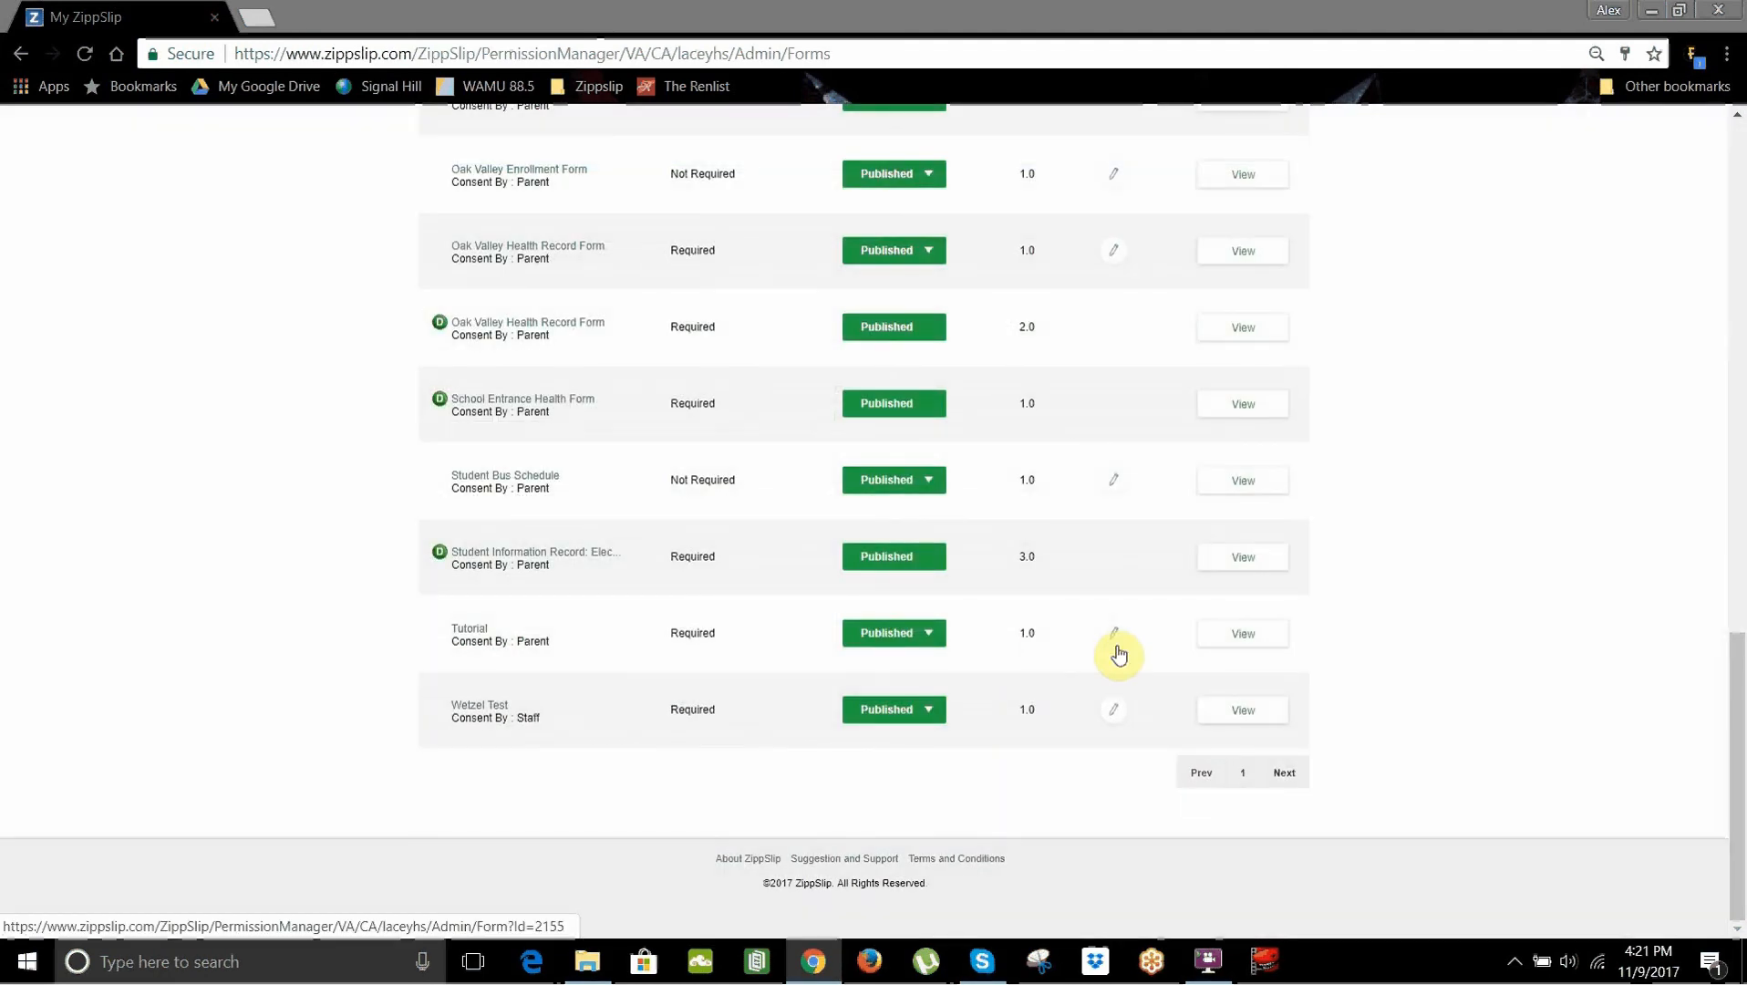
# Open the Tutorial form for editing from the Forms List
pyautogui.click(1116, 642)
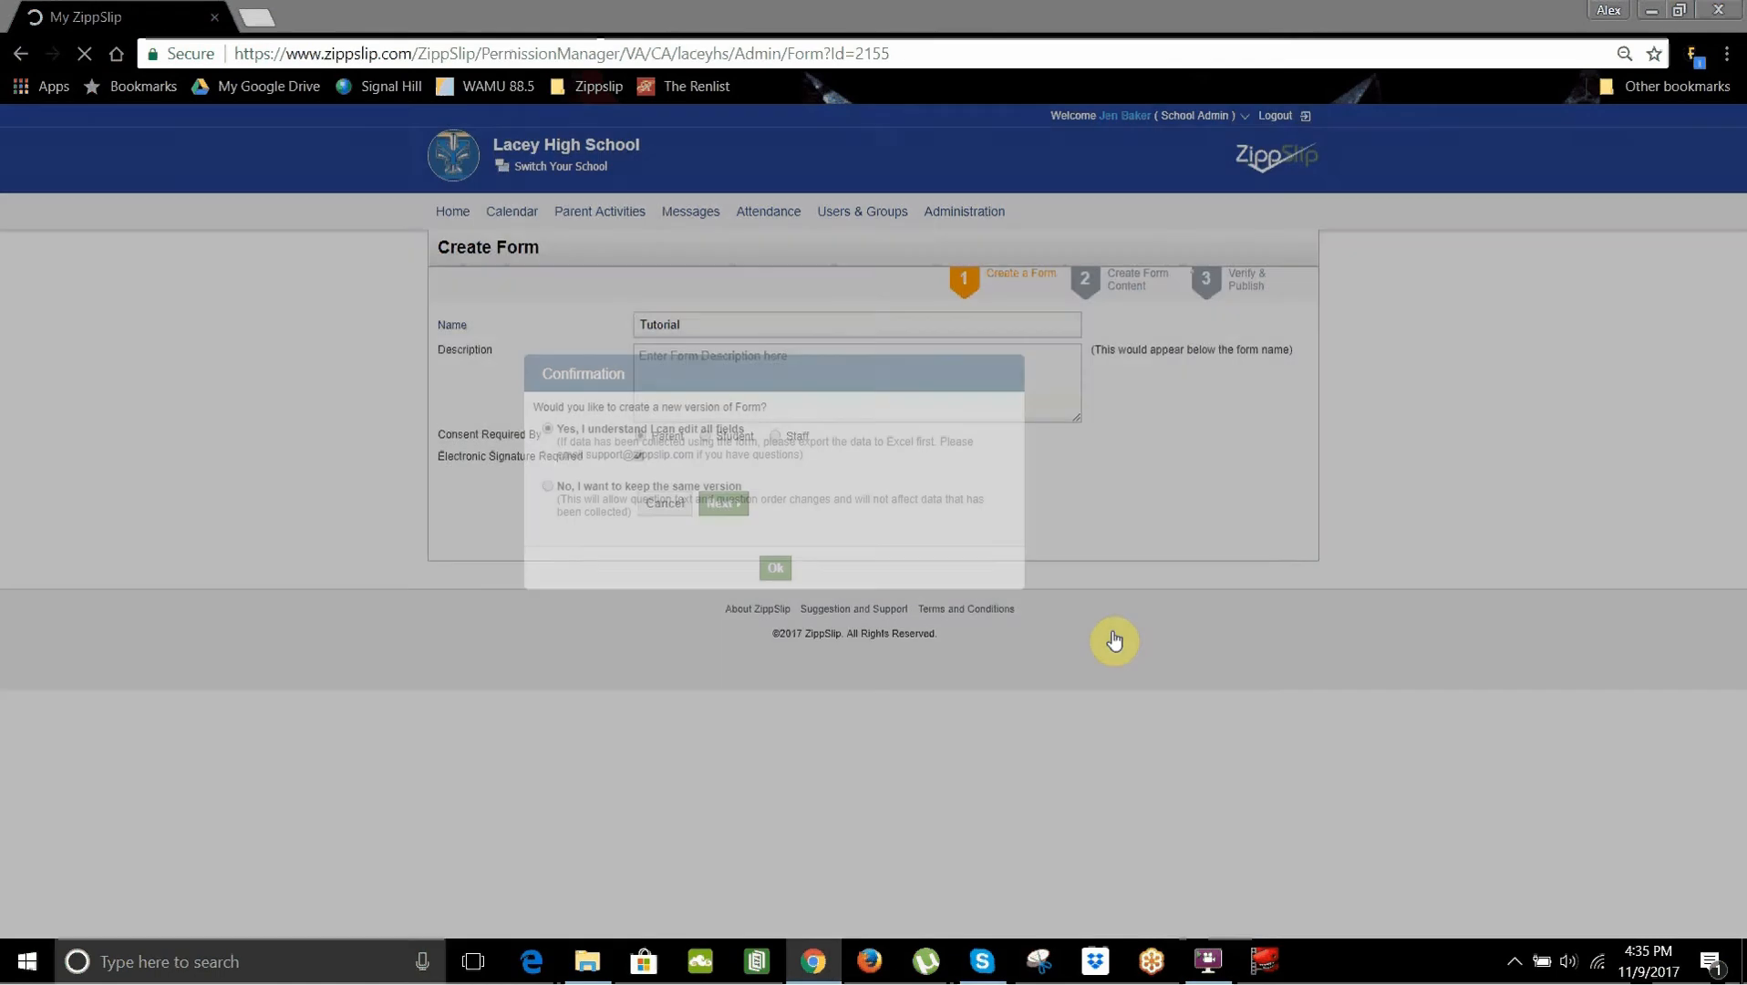